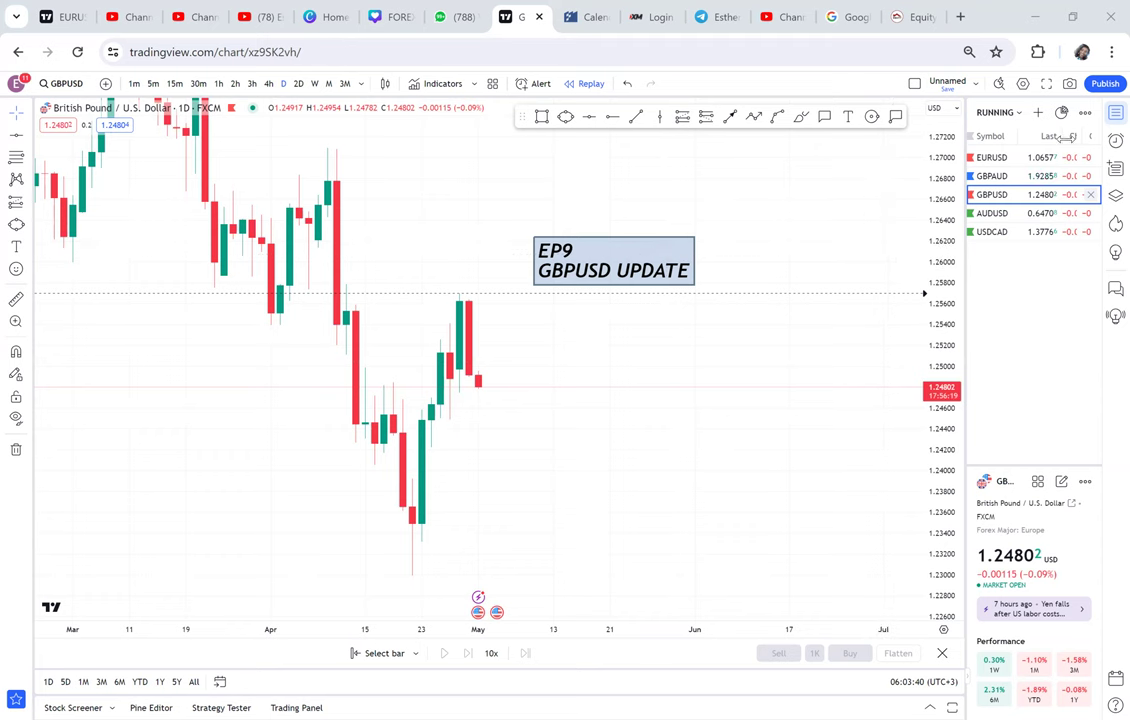
Collapse the watchlist panel so the daily GBPUSD chart fills the width.
{"action": "left_click", "coordinate": [1114, 113]}
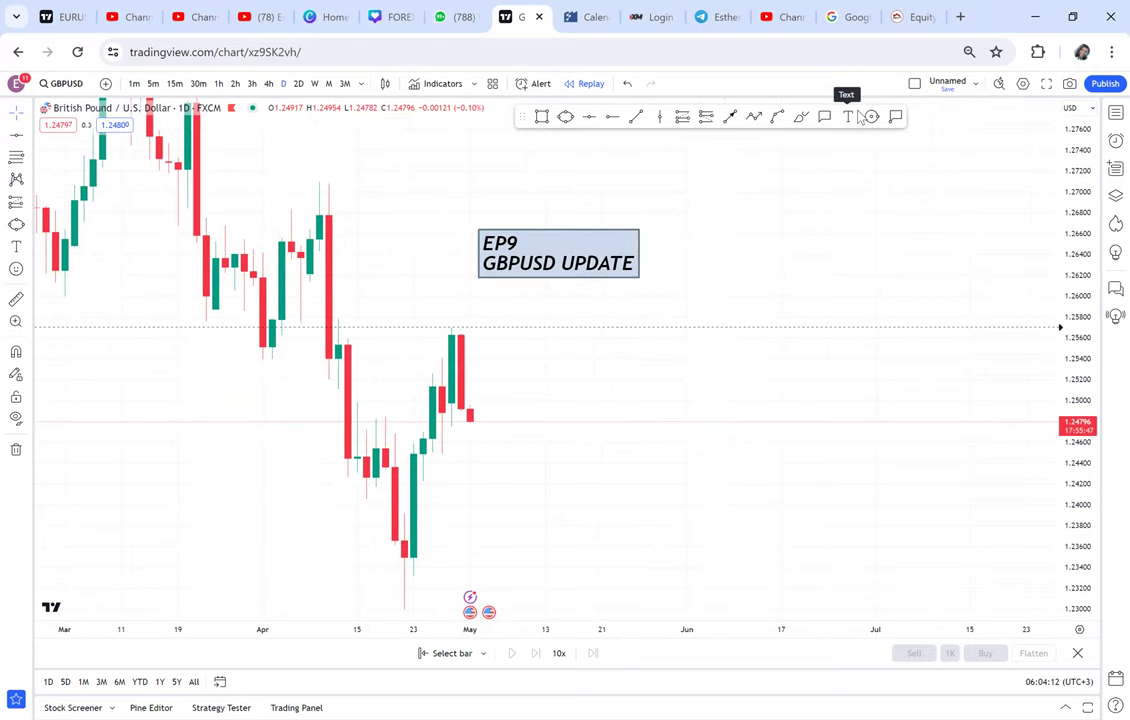
Add a two-line 'SELL CONFIRMATION' / 'ENTRY CONFIRMATION' label right of the latest candles, then go weekly.
{"action": "left_click", "coordinate": [849, 117]}
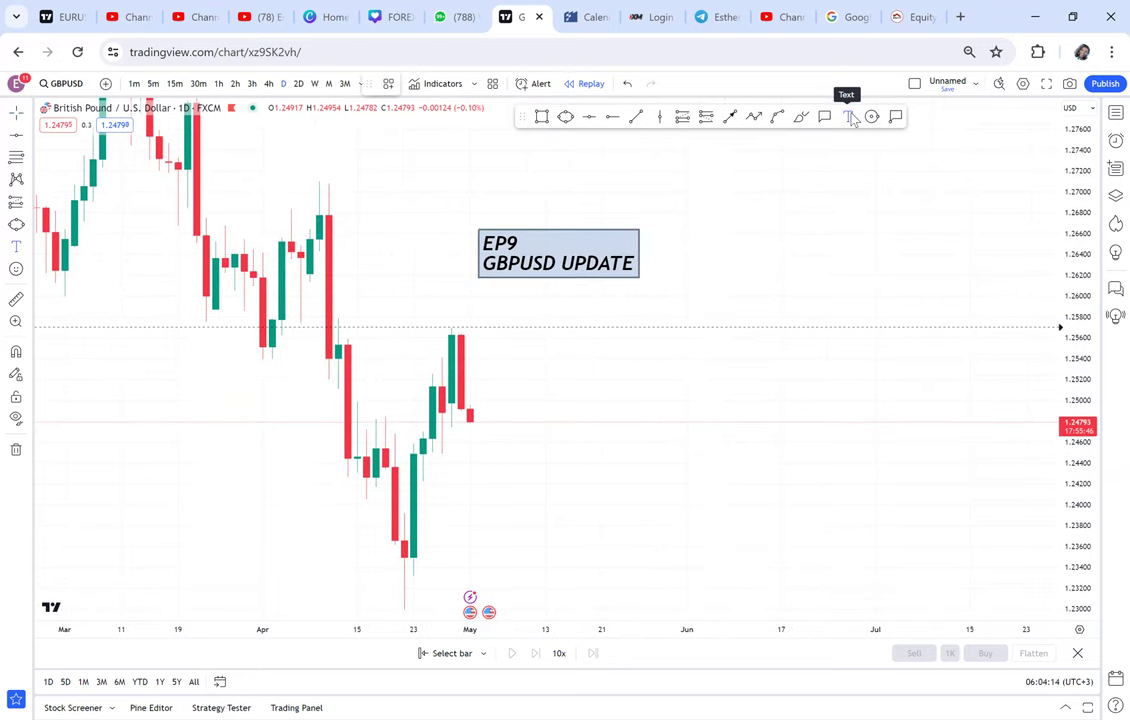
{"action": "left_click", "coordinate": [593, 382]}
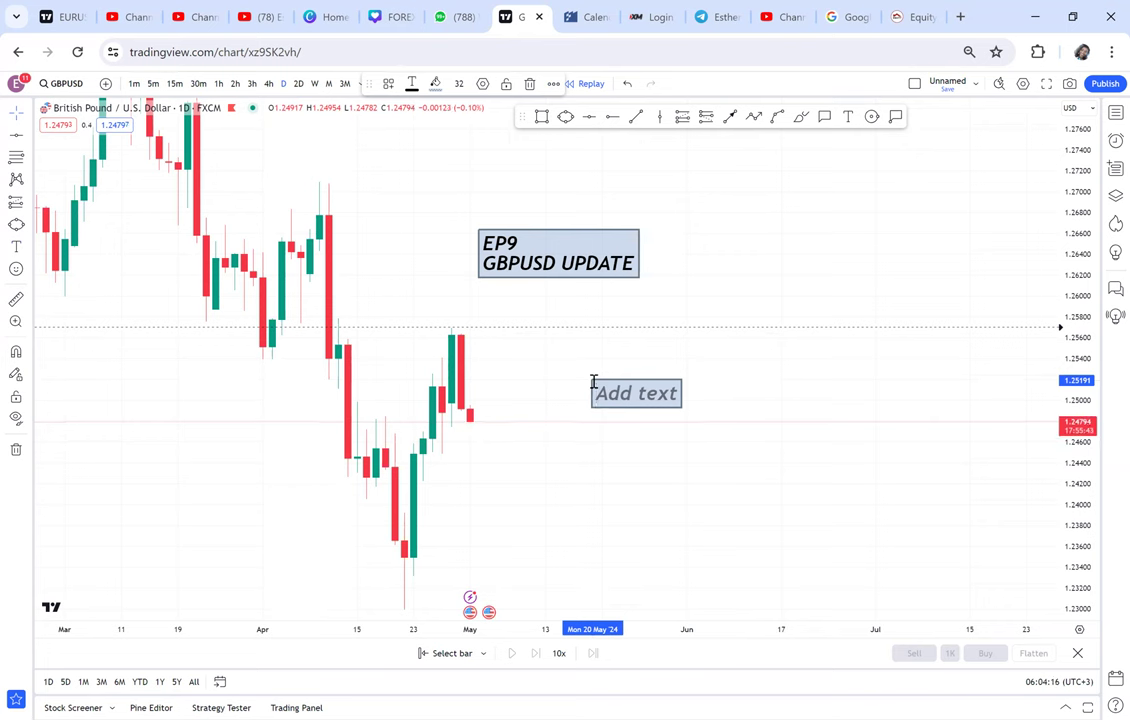
{"action": "type", "text": "CON"}
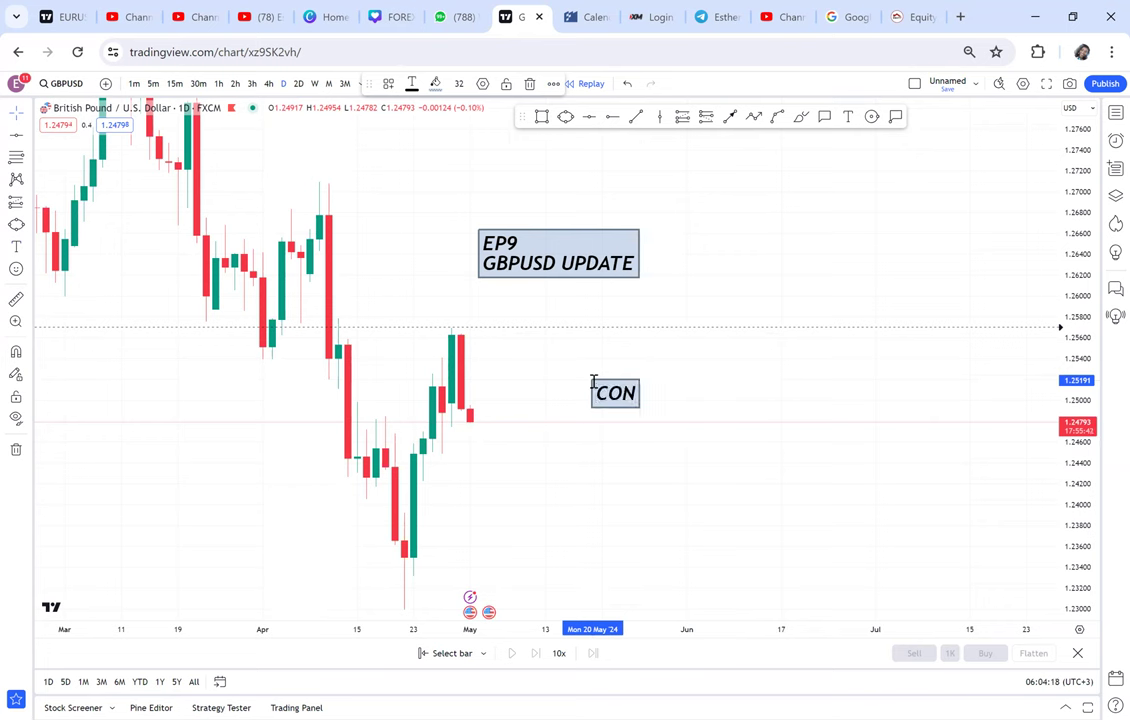
{"action": "key", "text": "BackSpace"}
{"action": "key", "text": "BackSpace"}
{"action": "key", "text": "BackSpace"}
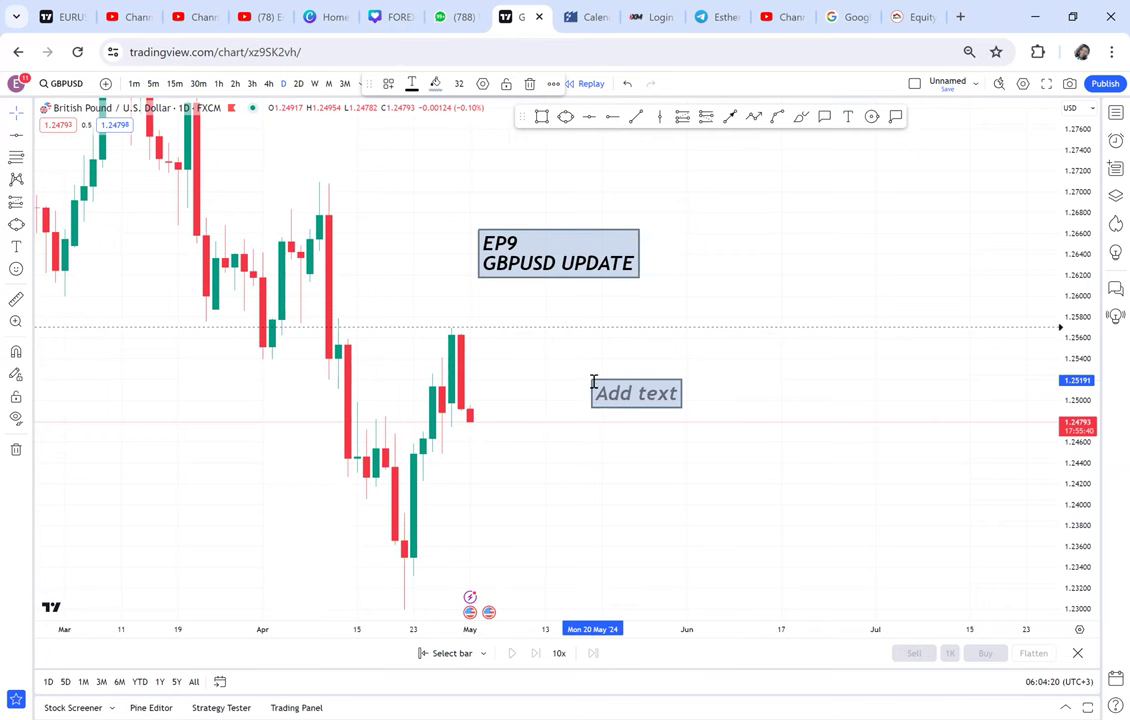
{"action": "type", "text": "SELL"}
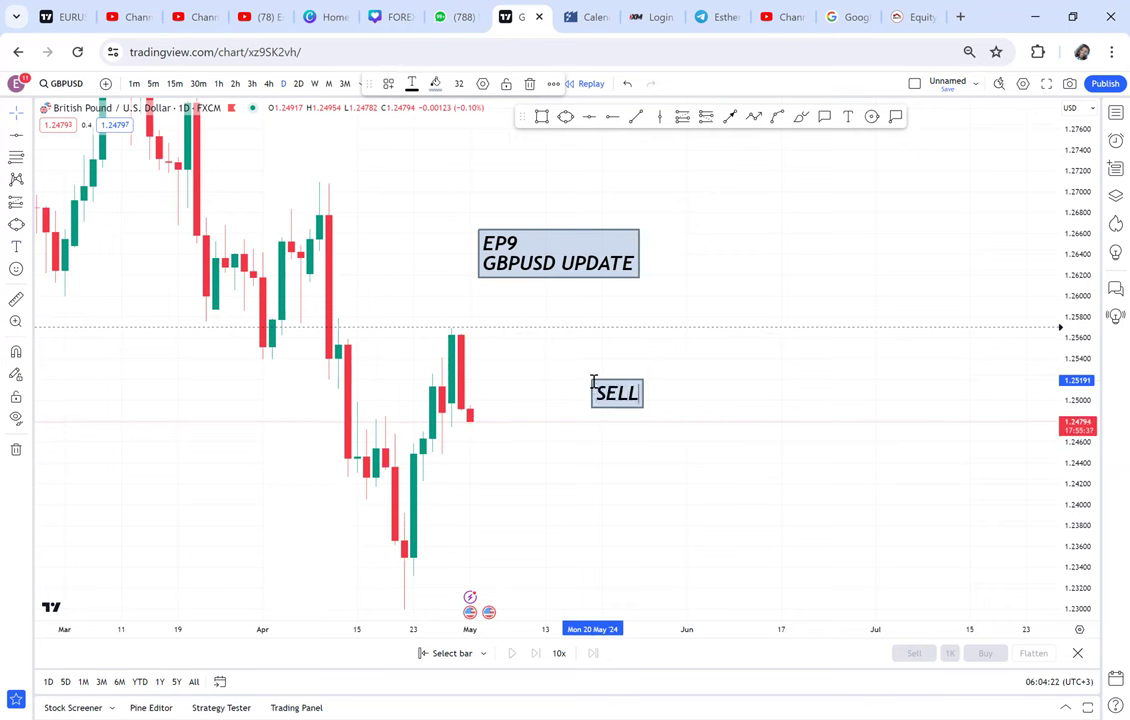
{"action": "type", "text": " CONFI"}
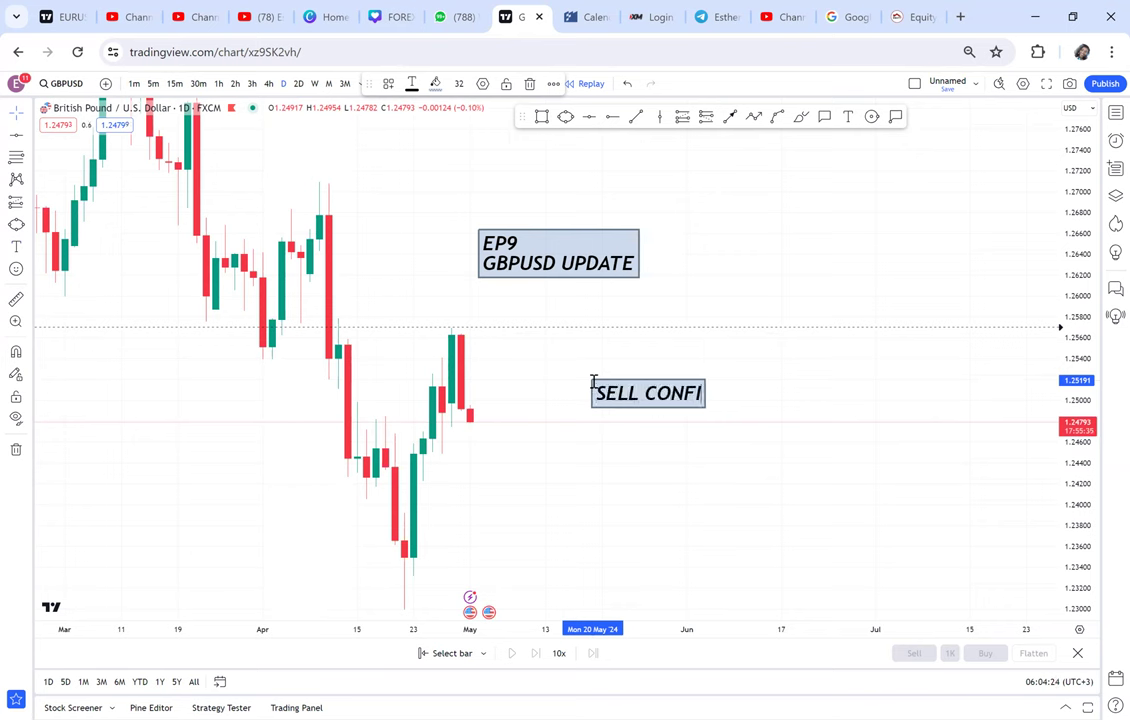
{"action": "type", "text": "RMATION"}
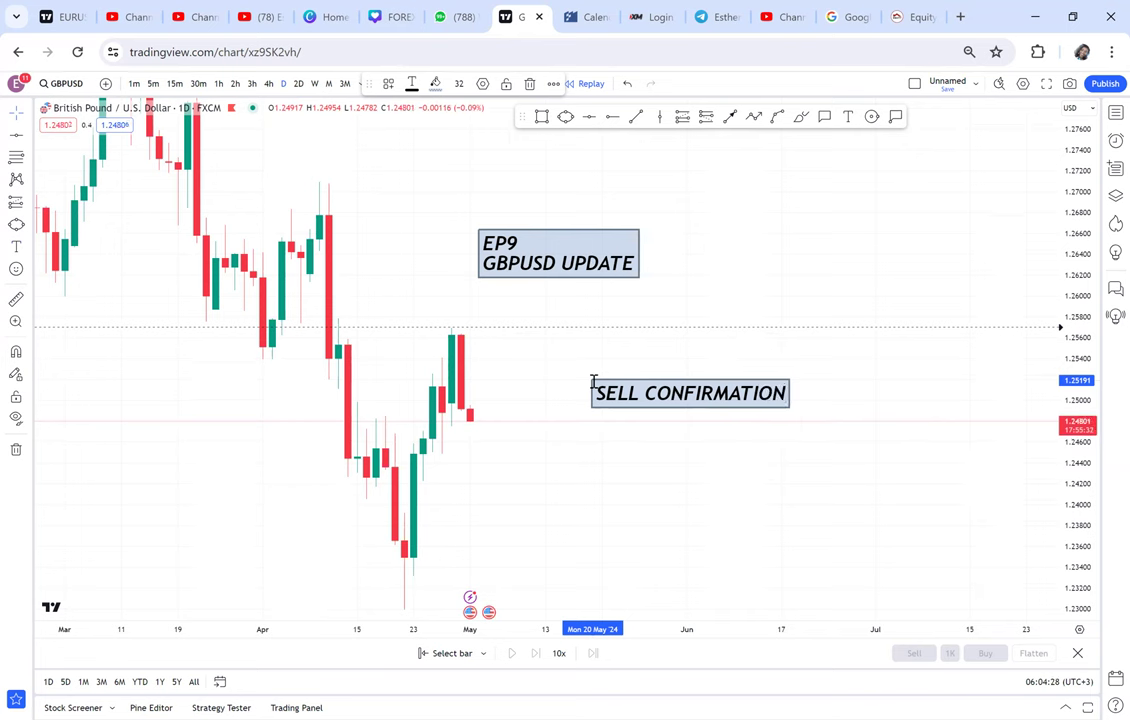
{"action": "key", "text": "Return"}
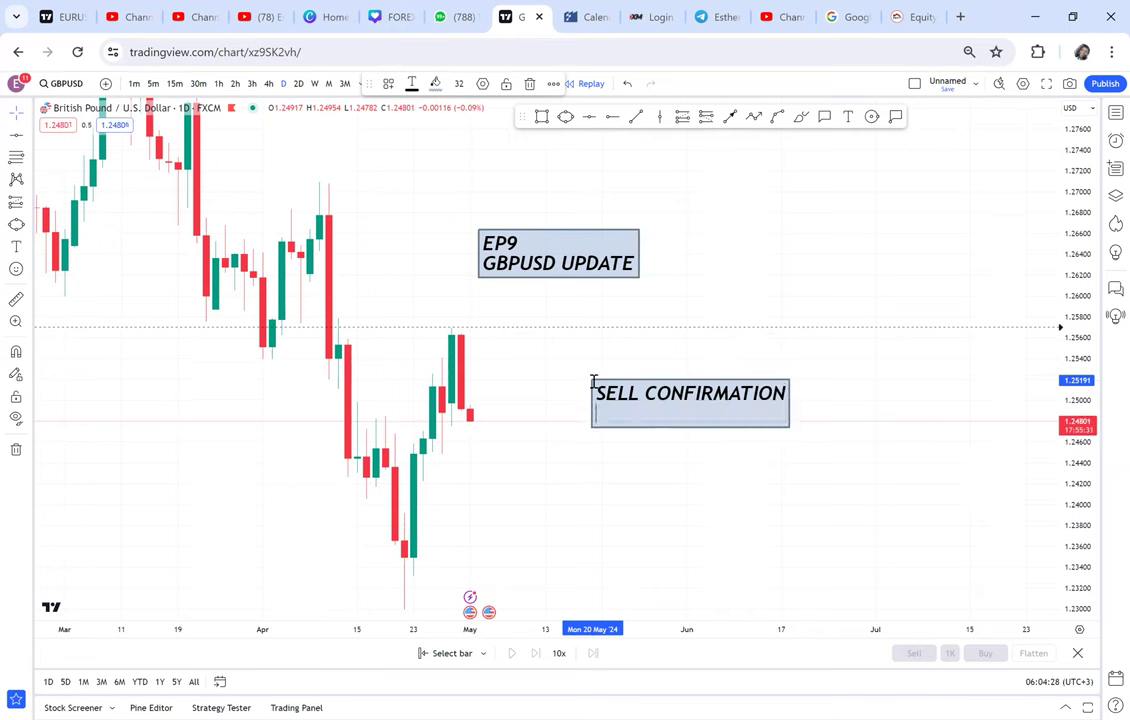
{"action": "type", "text": "ENTRY CO"}
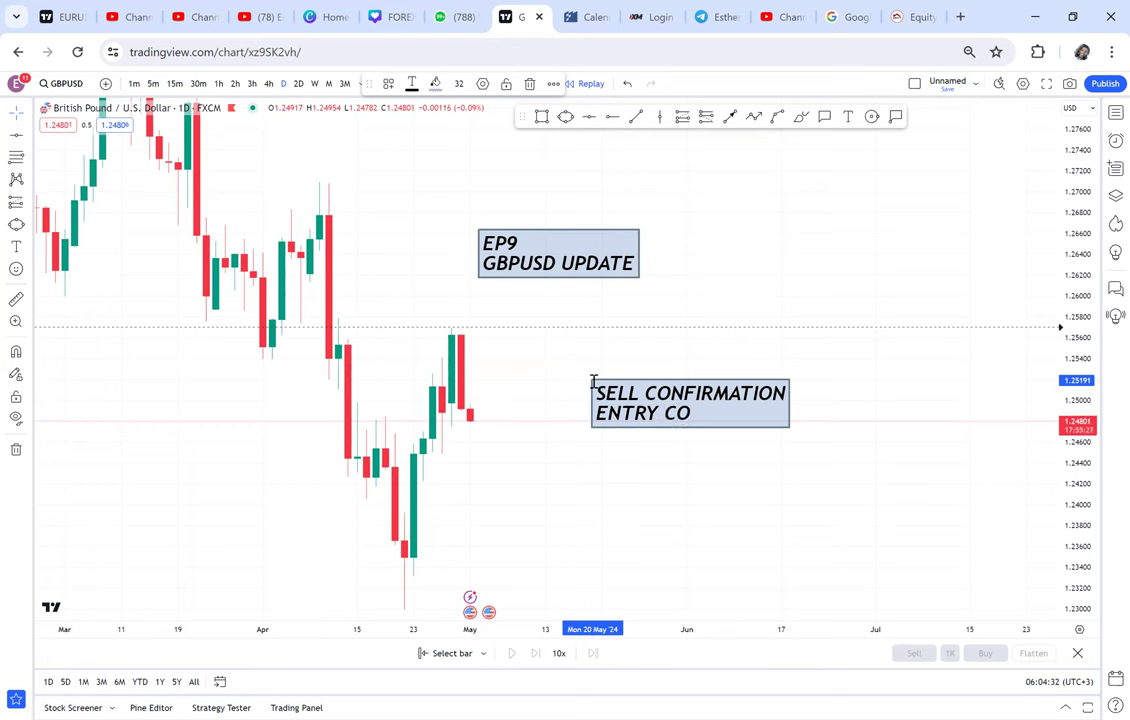
{"action": "type", "text": "NFIRMATION"}
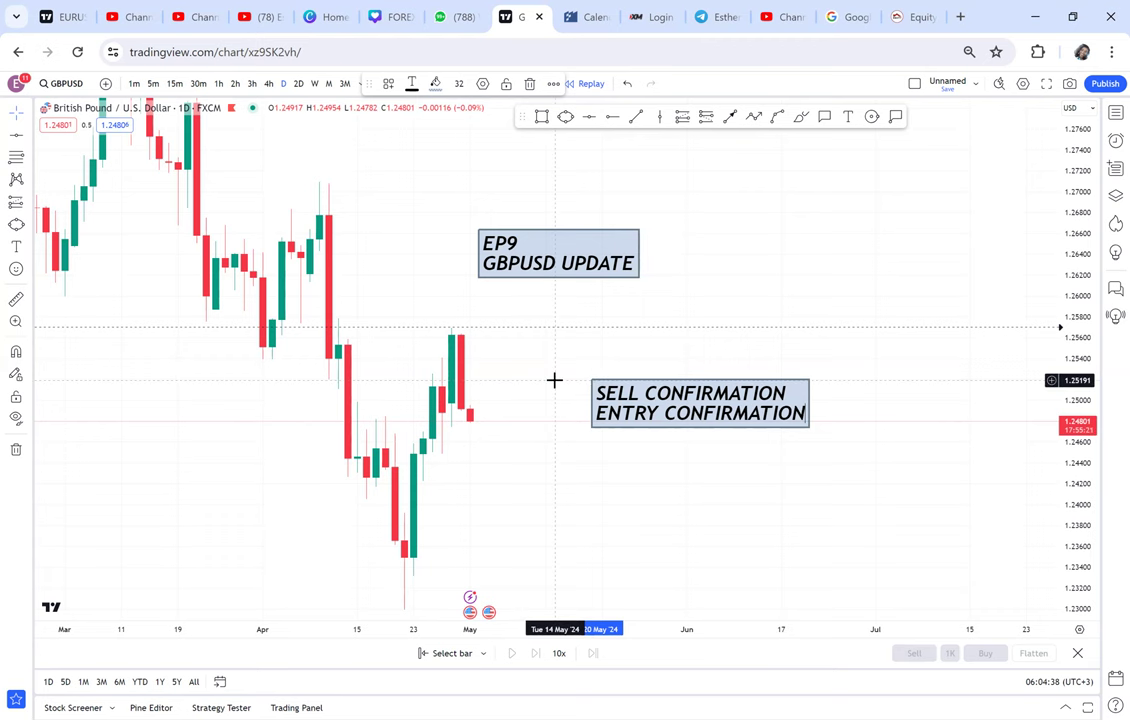
{"action": "left_click", "coordinate": [314, 83]}
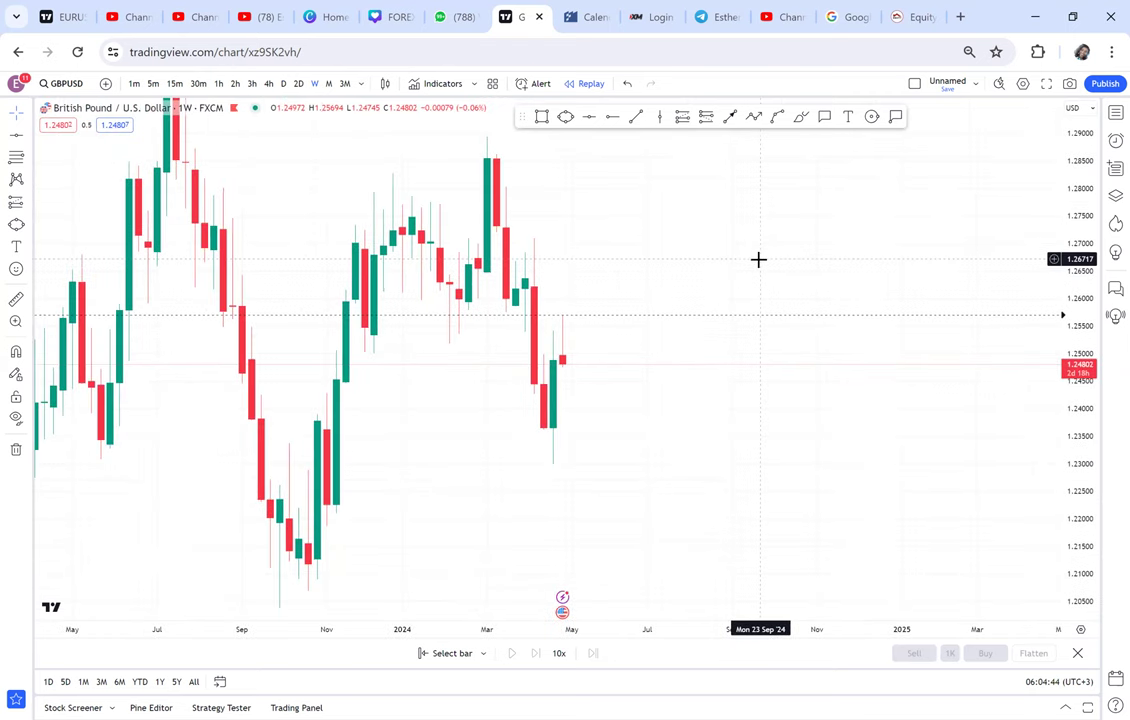
Draw a horizontal line at 1.25008 and an arrow pointing up to the latest candles.
{"action": "left_click", "coordinate": [587, 118]}
{"action": "left_click", "coordinate": [325, 353]}
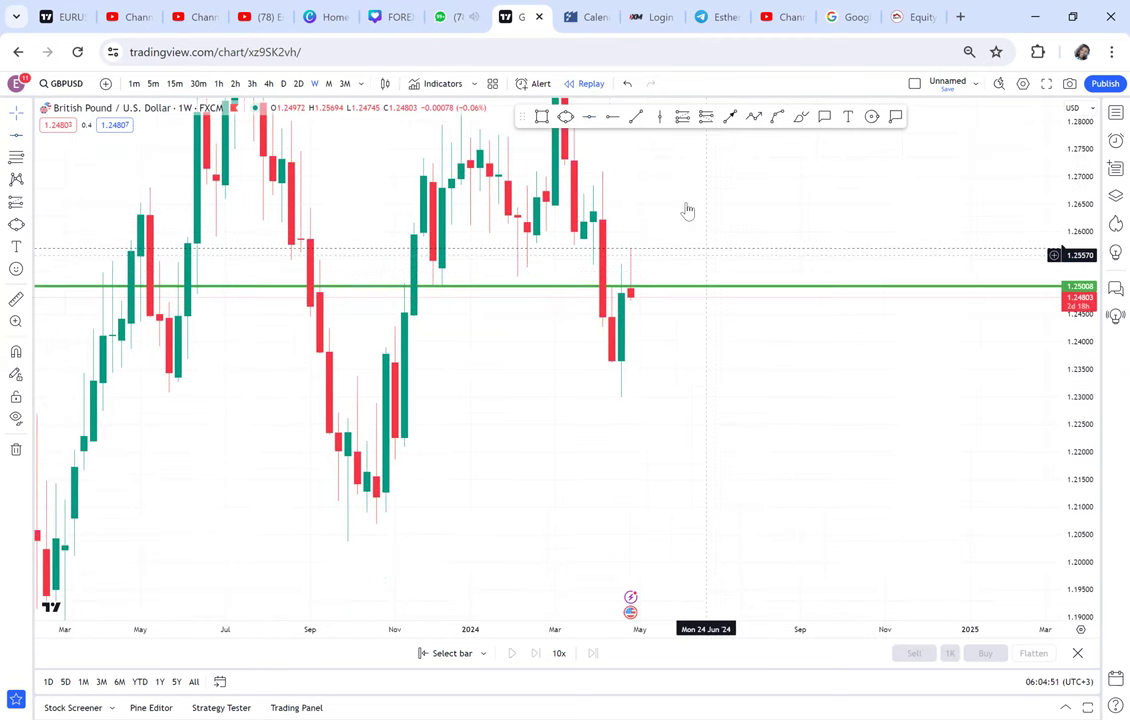
{"action": "left_click", "coordinate": [526, 406]}
{"action": "left_click", "coordinate": [594, 318]}
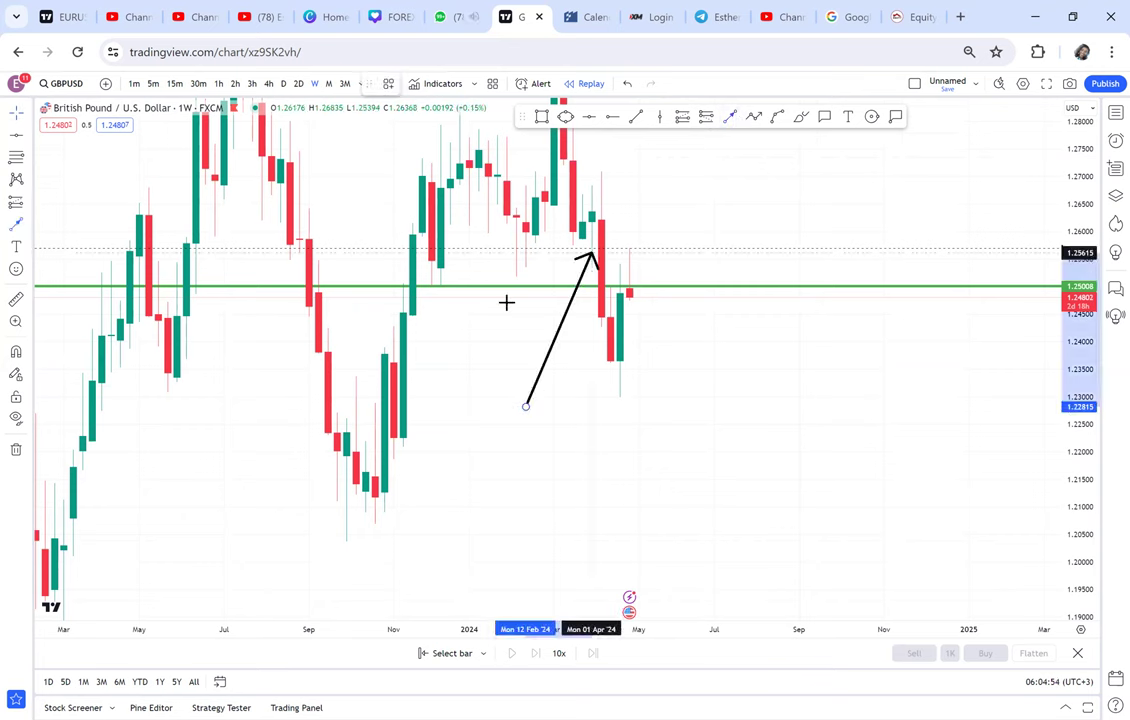
{"action": "left_click", "coordinate": [597, 345]}
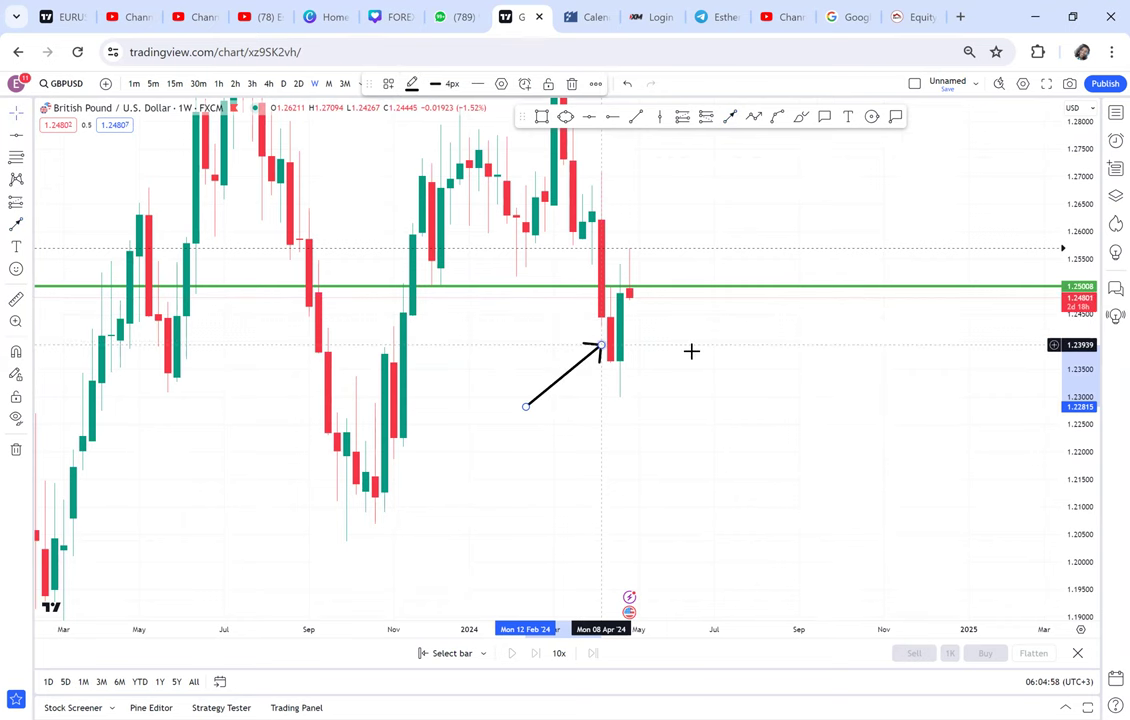
Draw a rectangle zone from the recent high down toward the 1.25008 line.
{"action": "left_click_drag", "start_coordinate": [666, 439], "coordinate": [657, 247]}
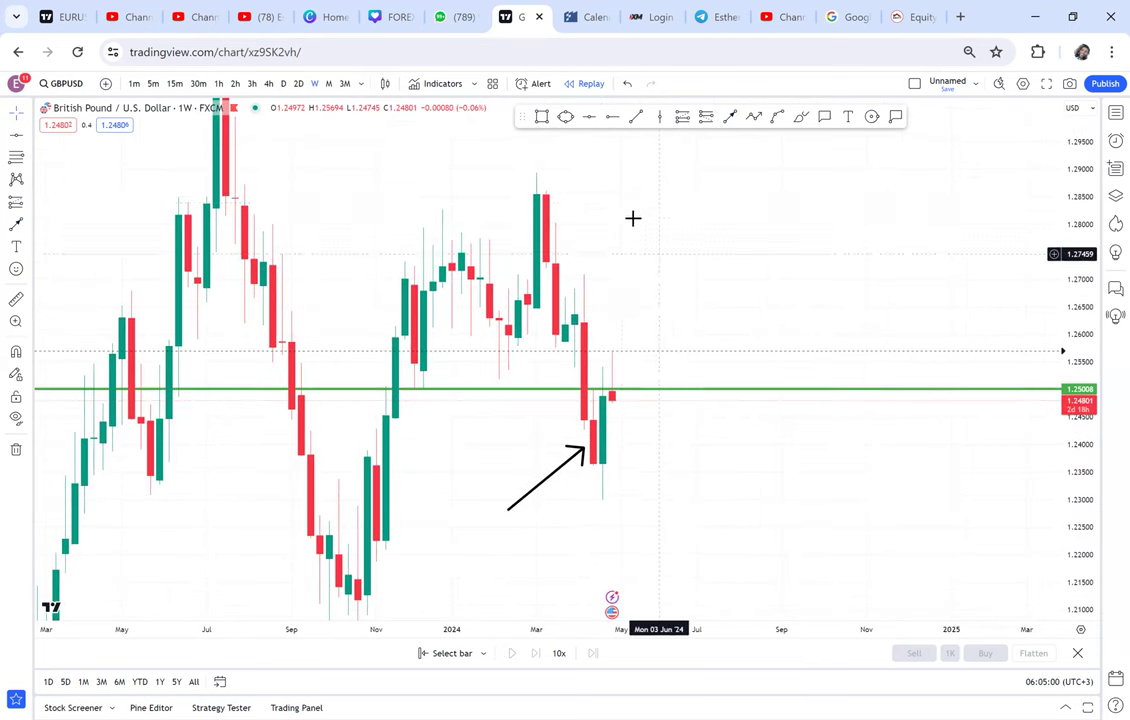
{"action": "left_click", "coordinate": [541, 117]}
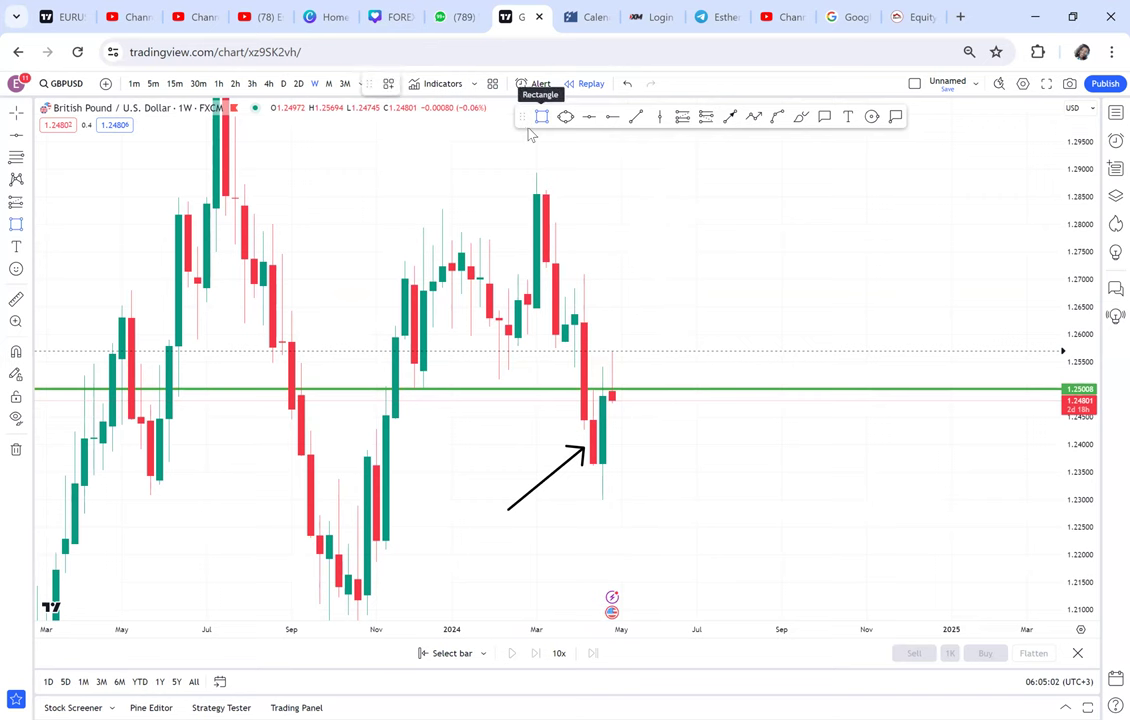
{"action": "left_click", "coordinate": [376, 172]}
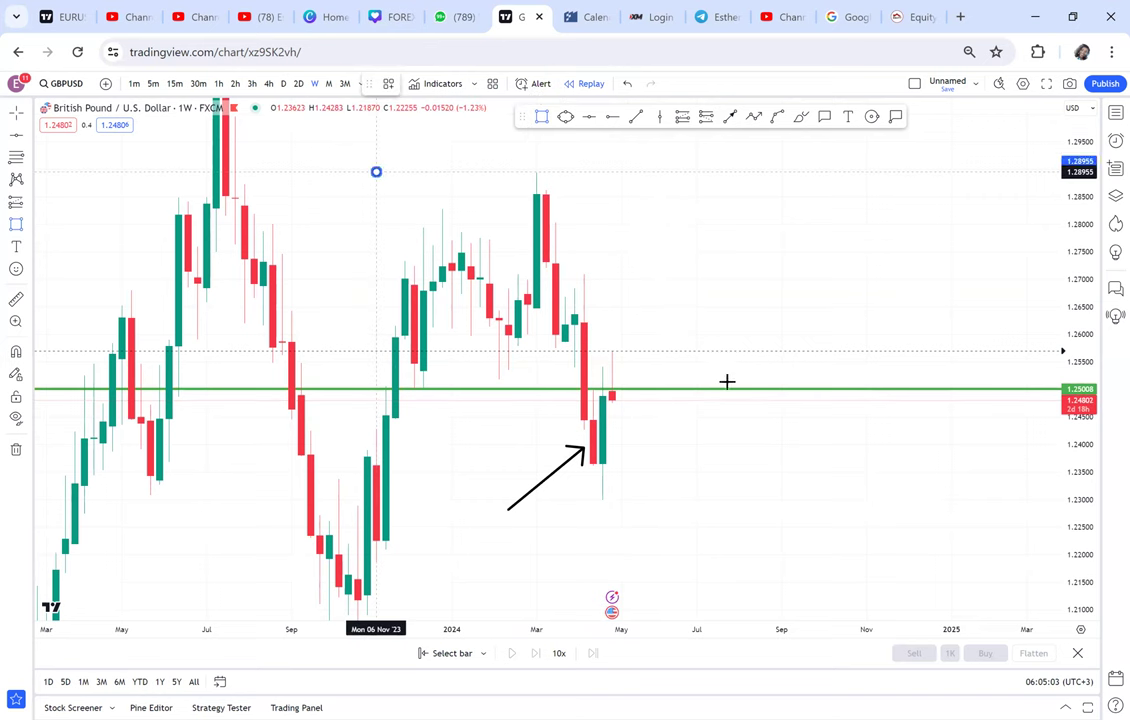
{"action": "left_click", "coordinate": [735, 383]}
Move the grey zone below the 1.25008 line and add a horizontal line at 1.21117.
{"action": "left_click", "coordinate": [735, 387]}
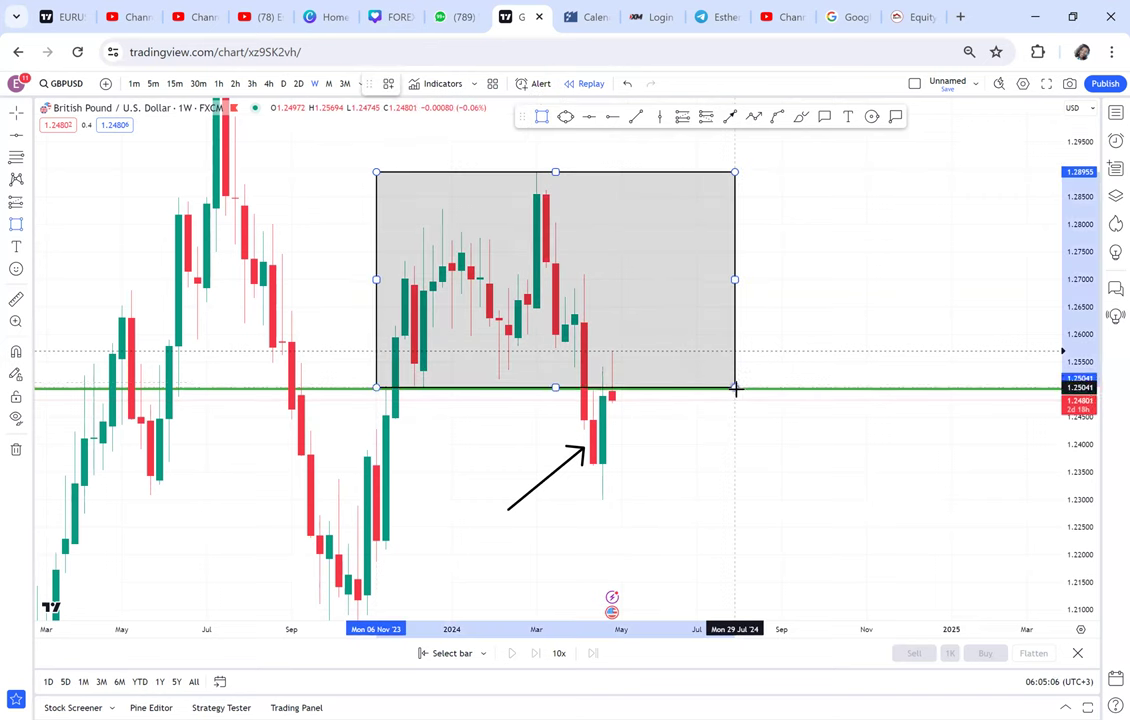
{"action": "left_click_drag", "start_coordinate": [760, 316], "coordinate": [762, 424]}
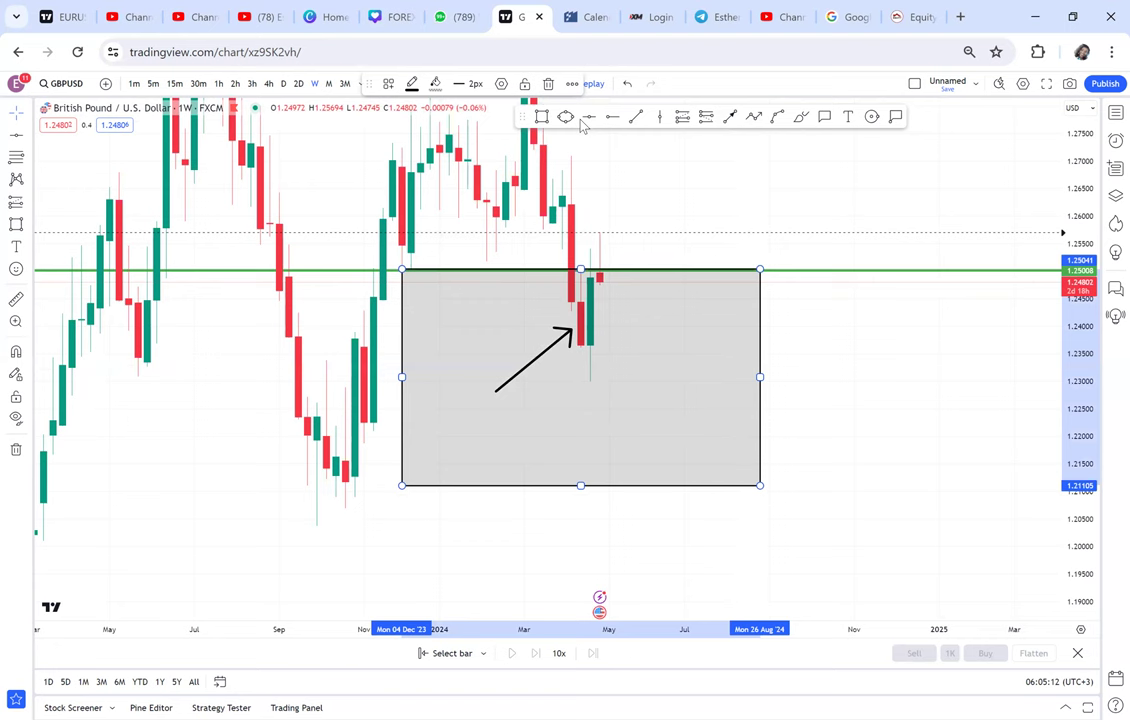
{"action": "key", "text": "Escape"}
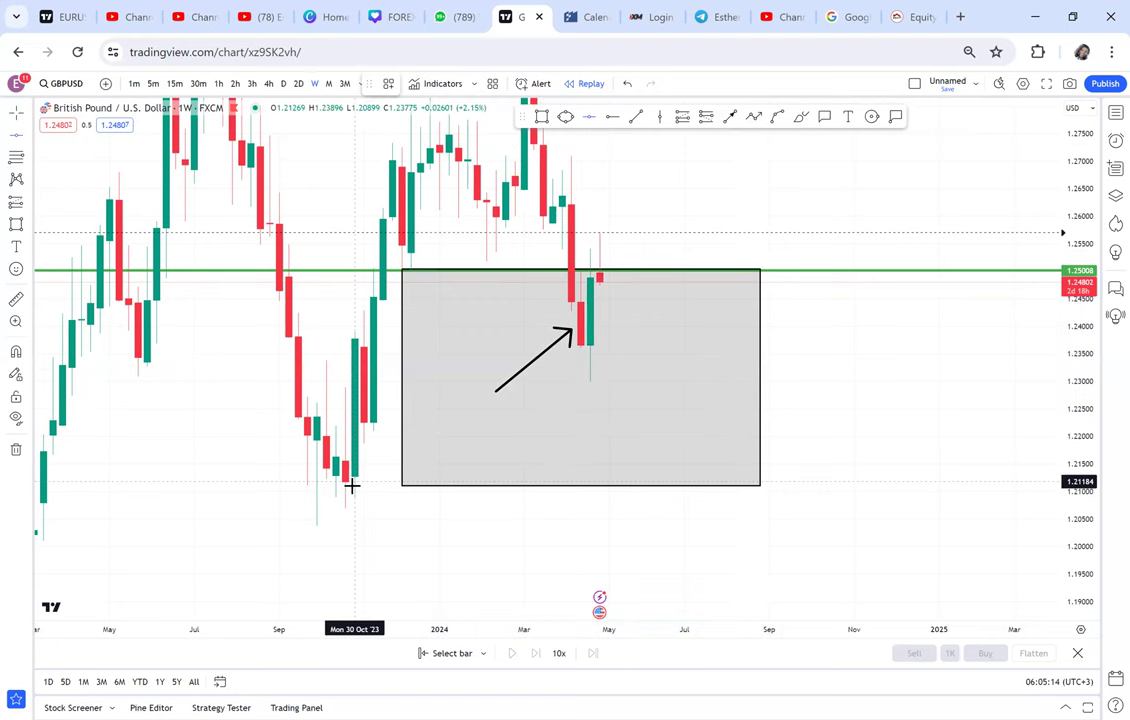
{"action": "key", "text": "alt+h"}
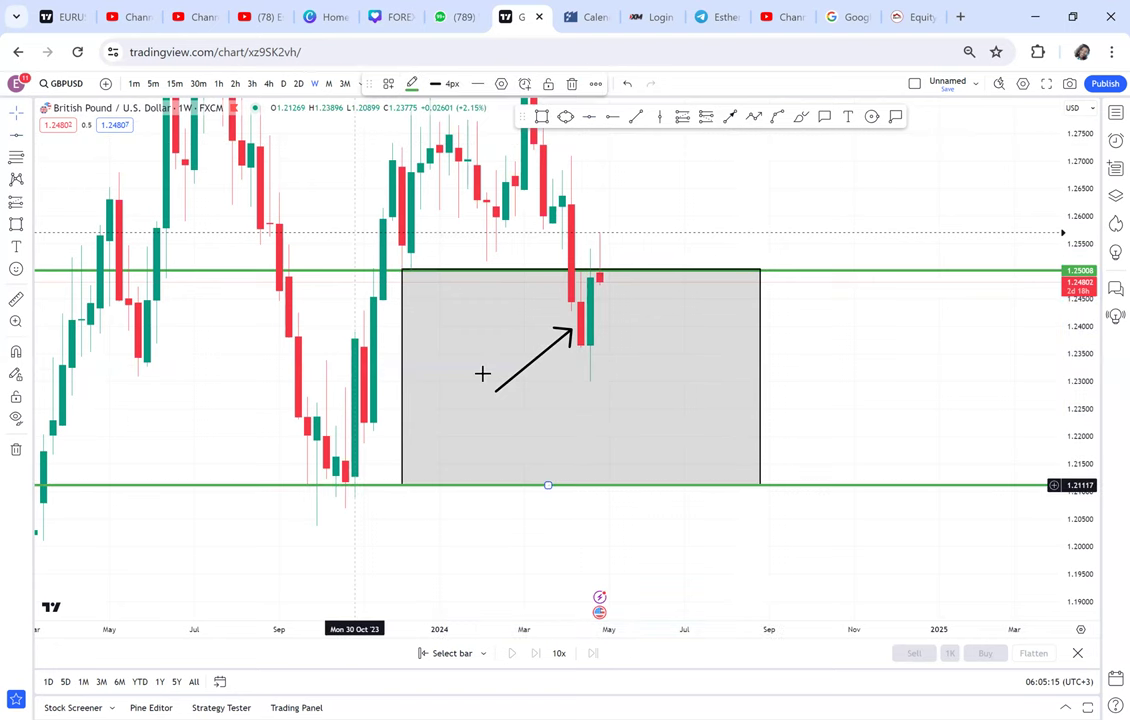
{"action": "left_click", "coordinate": [16, 299]}
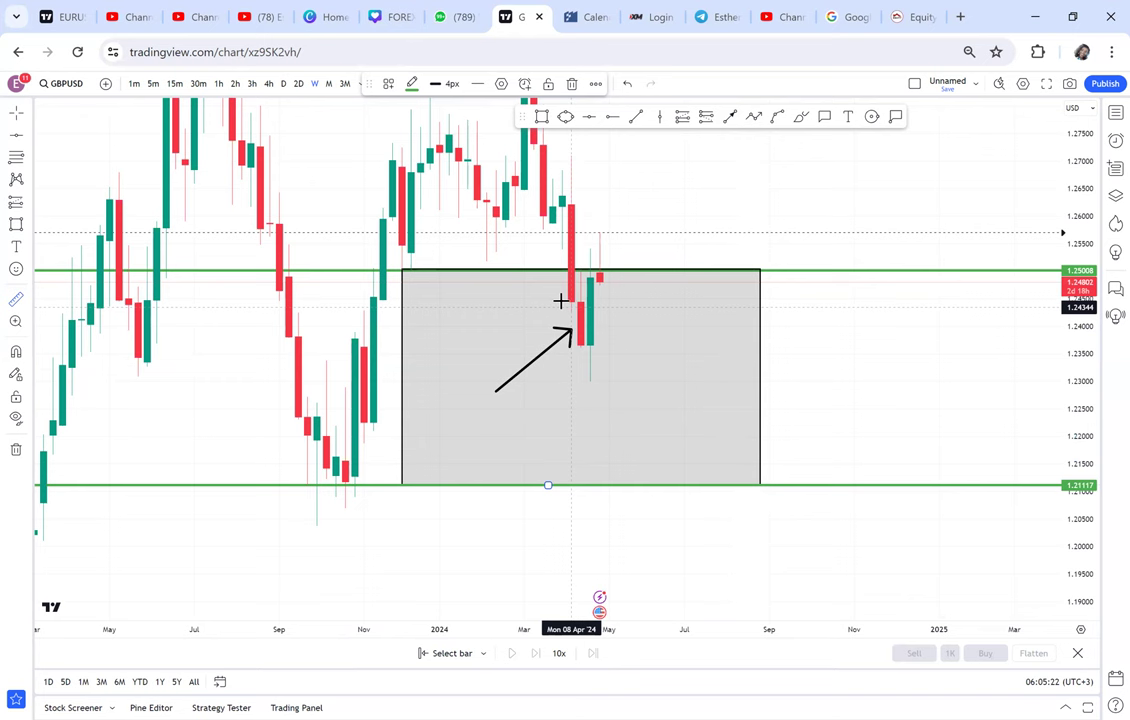
{"action": "double_click", "coordinate": [561, 300]}
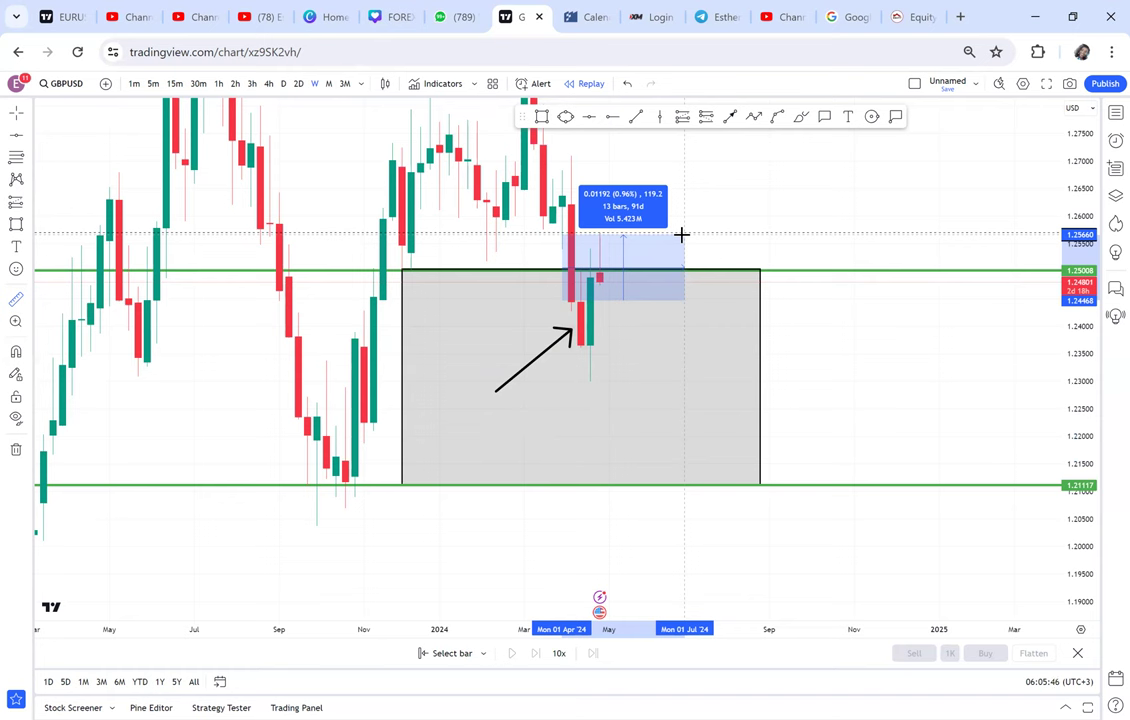
{"action": "left_click", "coordinate": [681, 233]}
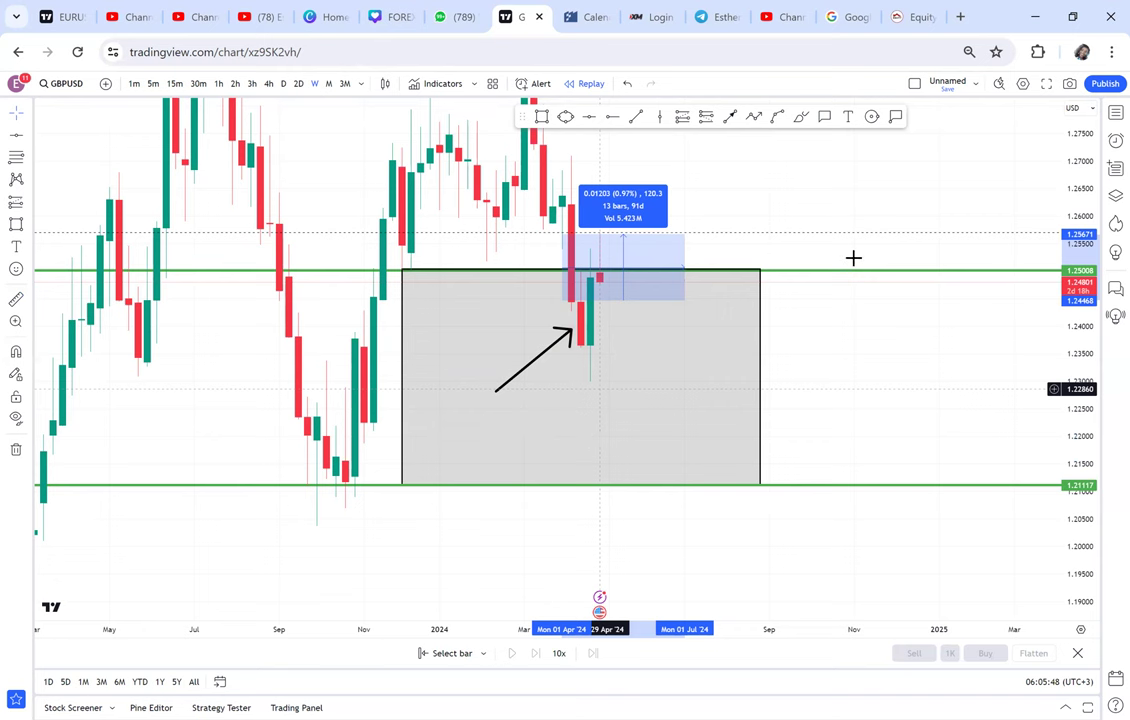
{"action": "left_click", "coordinate": [755, 371]}
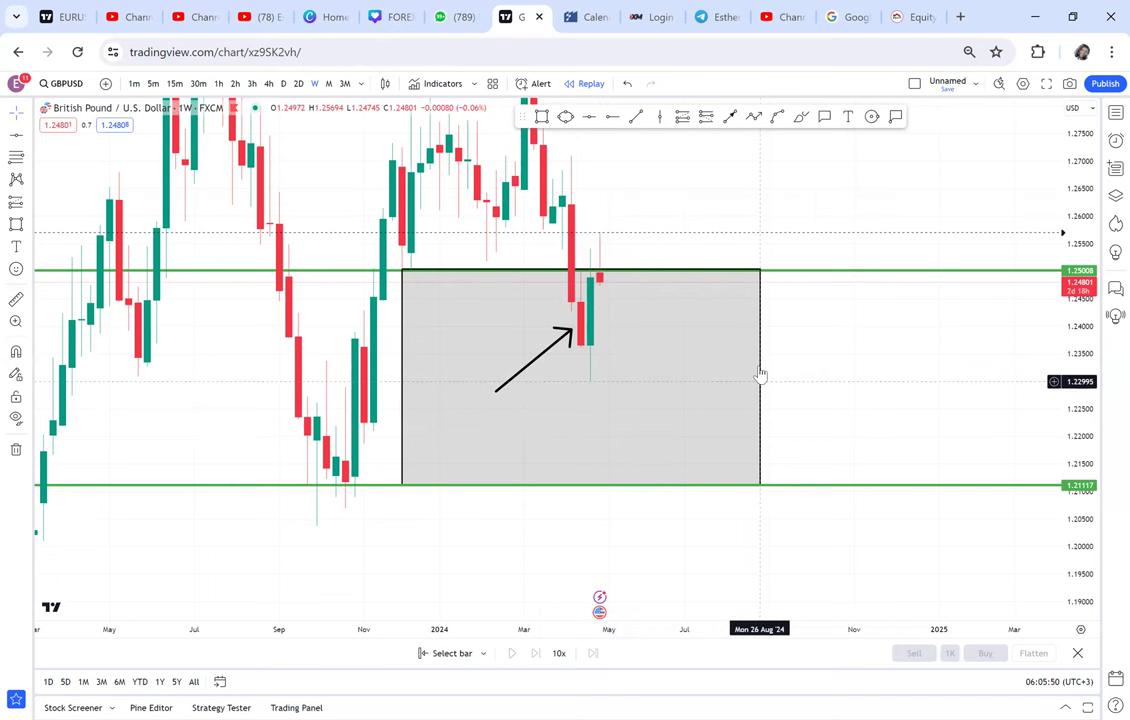
Narrow the zone into a thin pale-yellow bar ending 19 Feb '24, then switch to daily candles.
{"action": "left_click", "coordinate": [760, 374]}
{"action": "left_click_drag", "start_coordinate": [759, 376], "coordinate": [505, 376]}
{"action": "left_click_drag", "start_coordinate": [402, 376], "coordinate": [488, 377]}
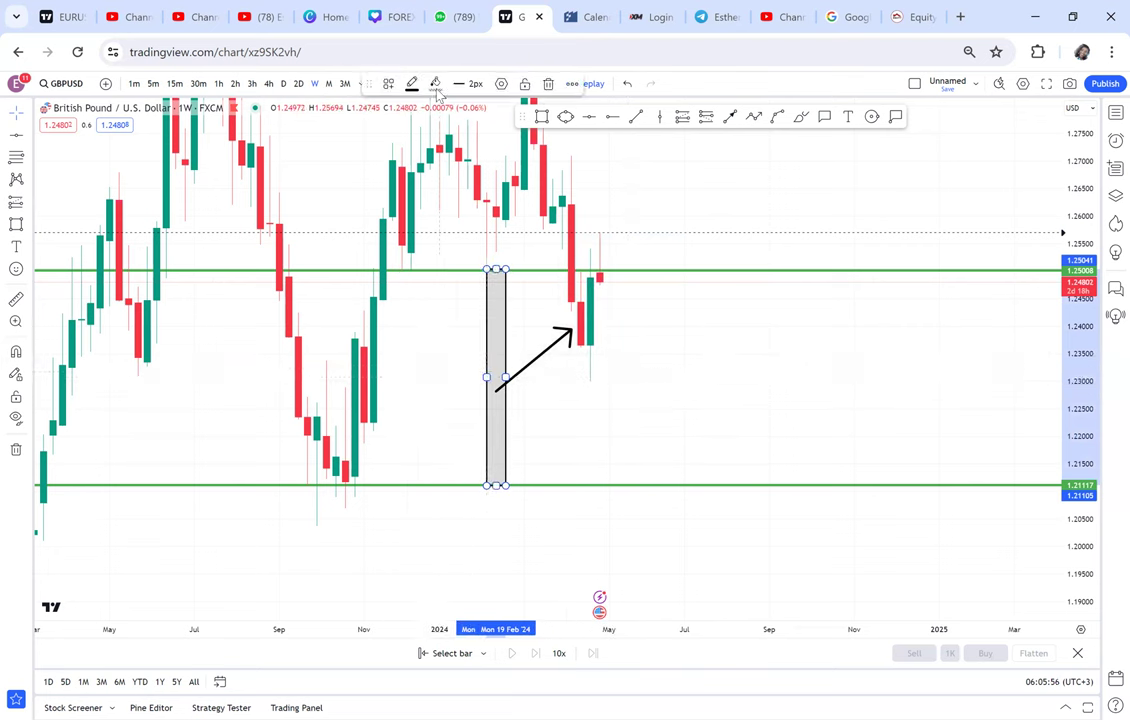
{"action": "left_click", "coordinate": [435, 84]}
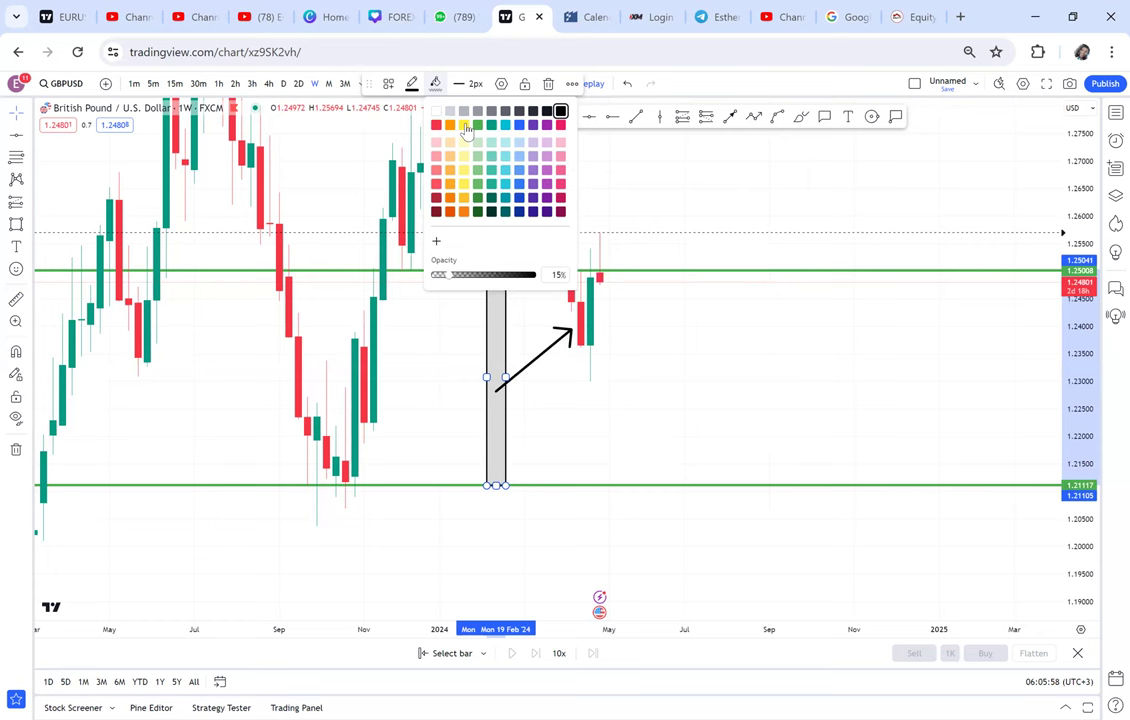
{"action": "left_click", "coordinate": [467, 130]}
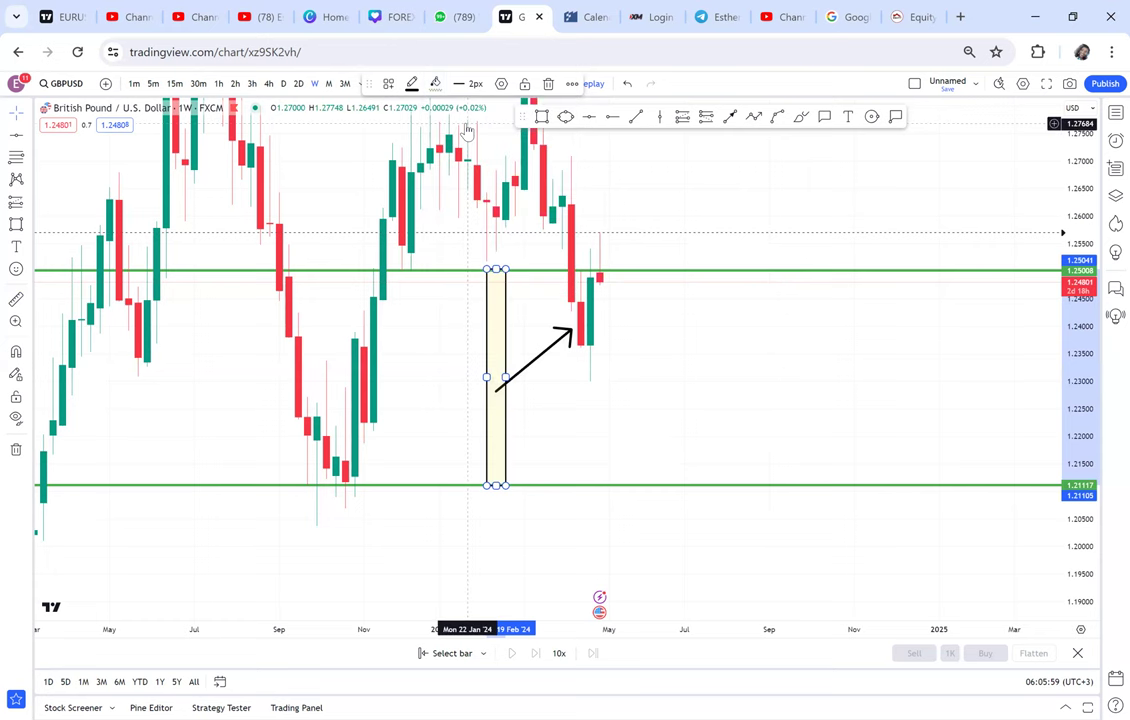
{"action": "left_click", "coordinate": [284, 84]}
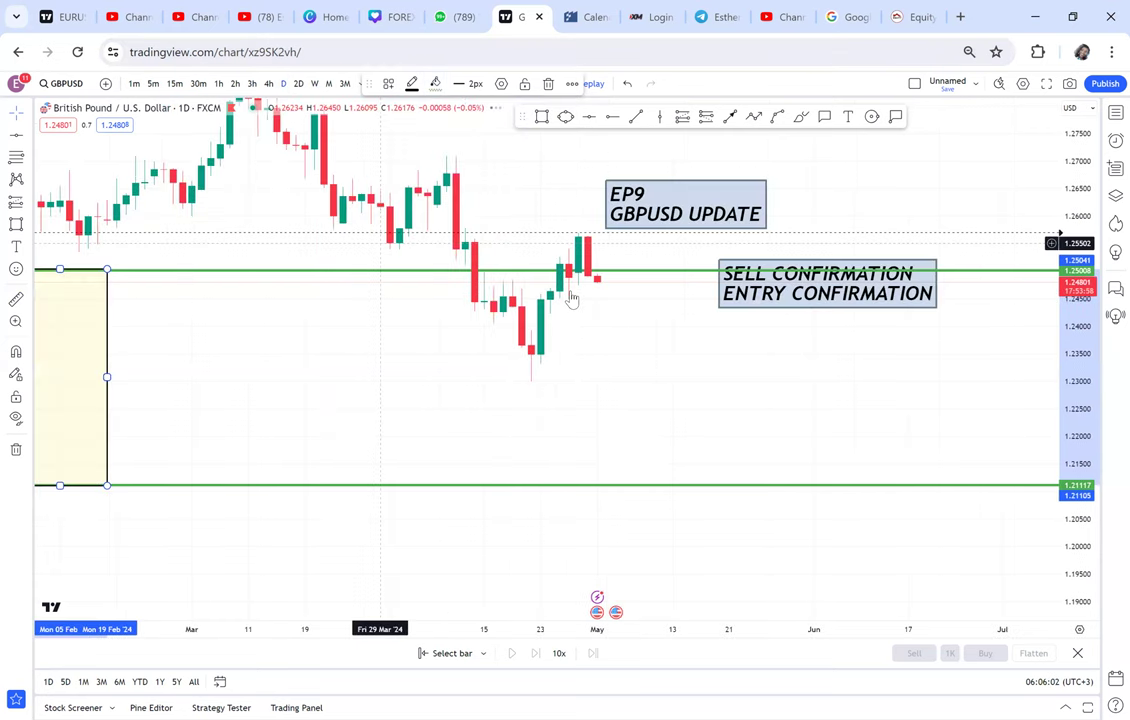
Move the SELL CONFIRMATION label higher and further right.
{"action": "scroll", "coordinate": [590, 295], "scroll_direction": "down", "scroll_amount": 1}
{"action": "left_click_drag", "start_coordinate": [722, 272], "coordinate": [783, 189]}
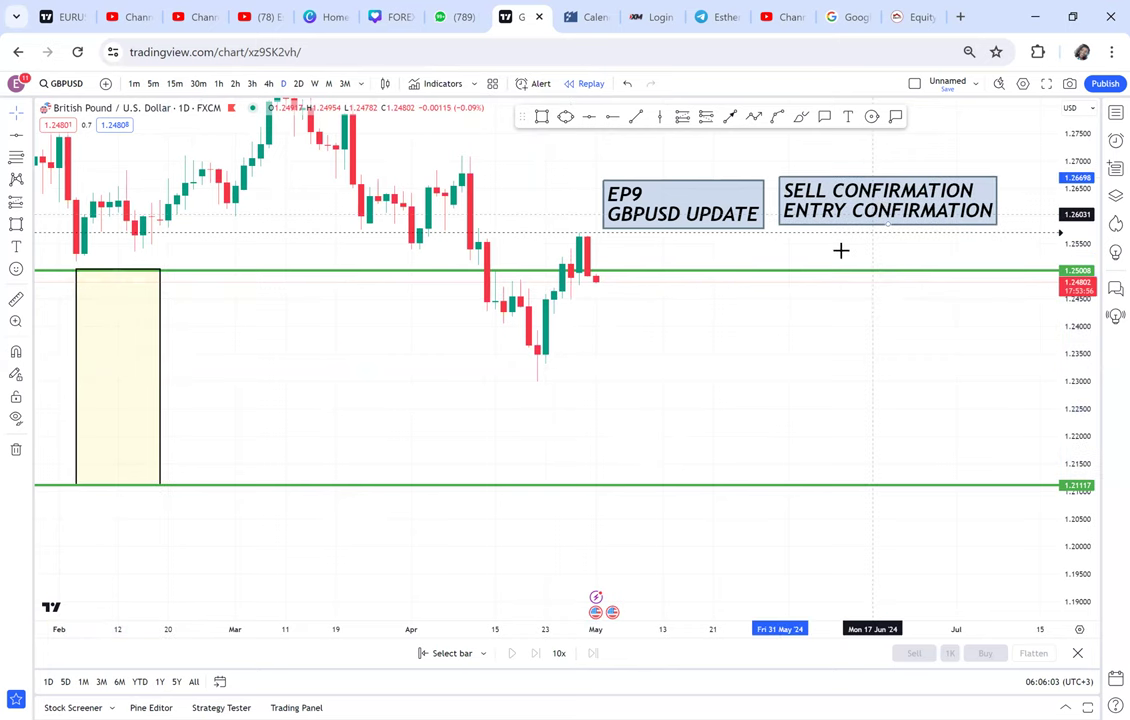
{"action": "left_click_drag", "start_coordinate": [809, 333], "coordinate": [962, 425]}
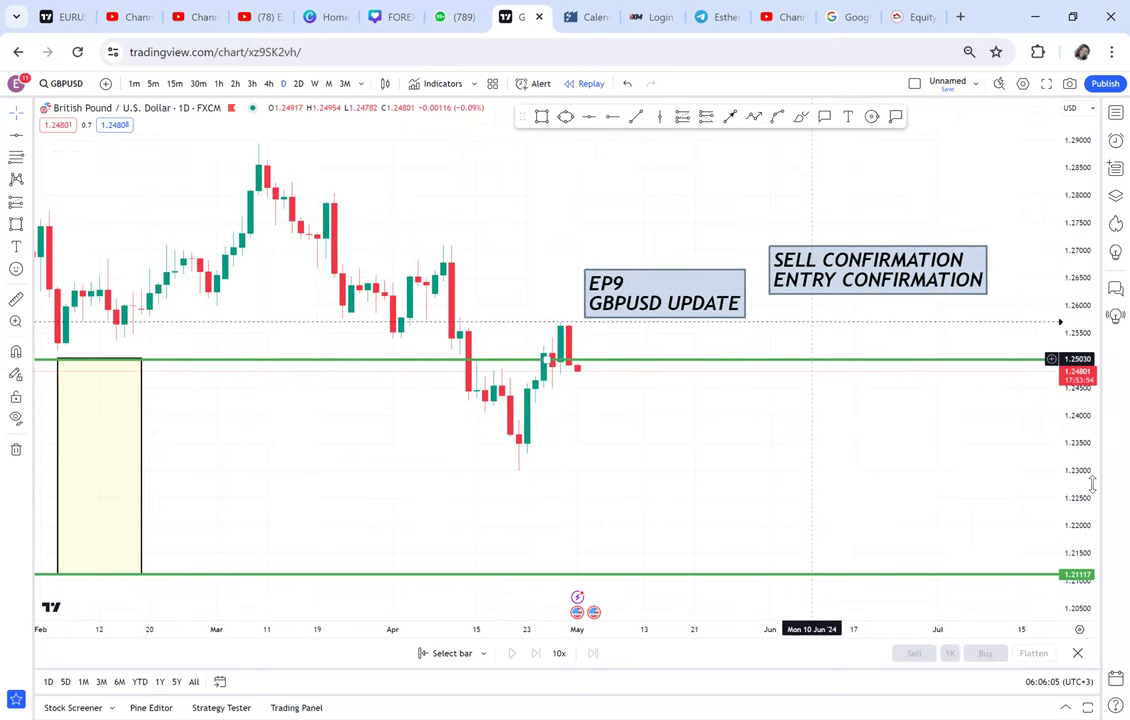
{"action": "left_click_drag", "start_coordinate": [1052, 323], "coordinate": [841, 340]}
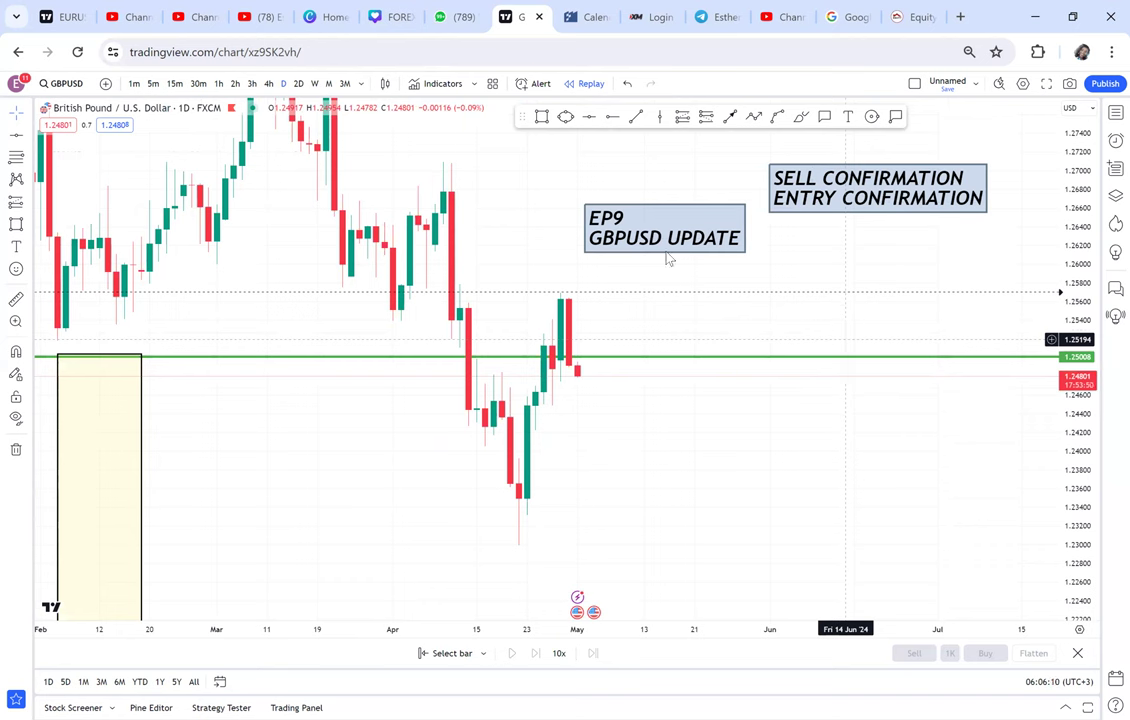
Draw a light grey supply box over the April highs, about 1.2554–1.2577.
{"action": "left_click", "coordinate": [441, 287]}
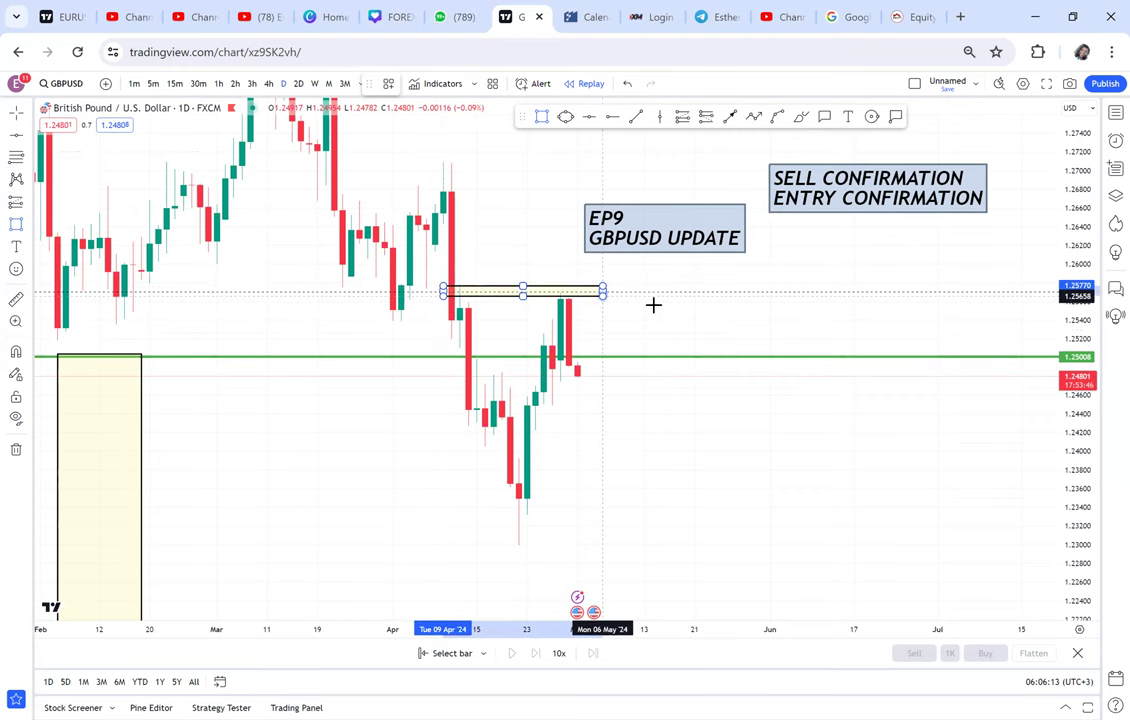
{"action": "left_click", "coordinate": [652, 305]}
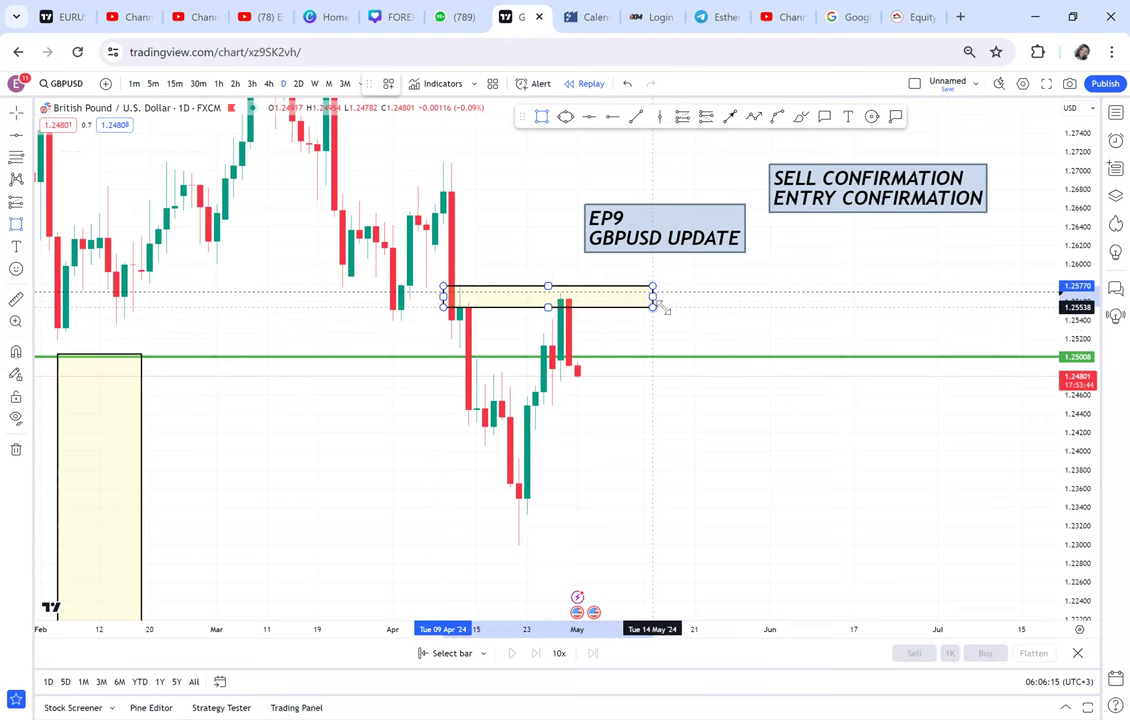
{"action": "left_click", "coordinate": [706, 314]}
{"action": "scroll", "coordinate": [706, 314], "scroll_direction": "up", "scroll_amount": 1}
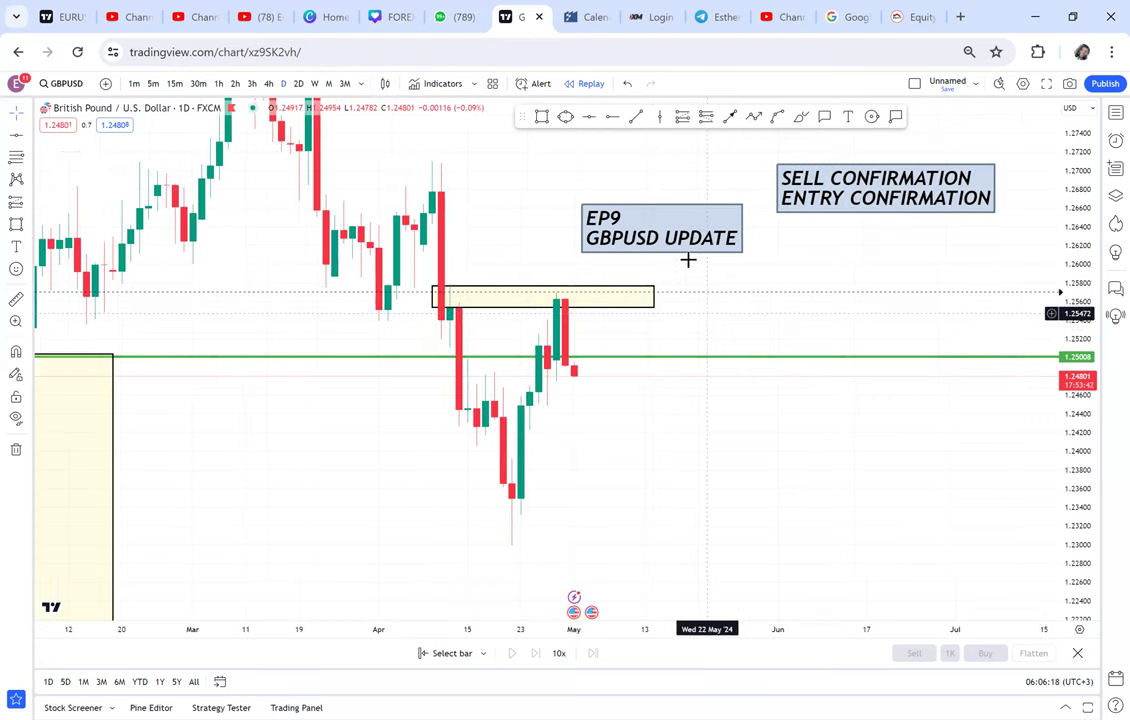
{"action": "left_click", "coordinate": [655, 293]}
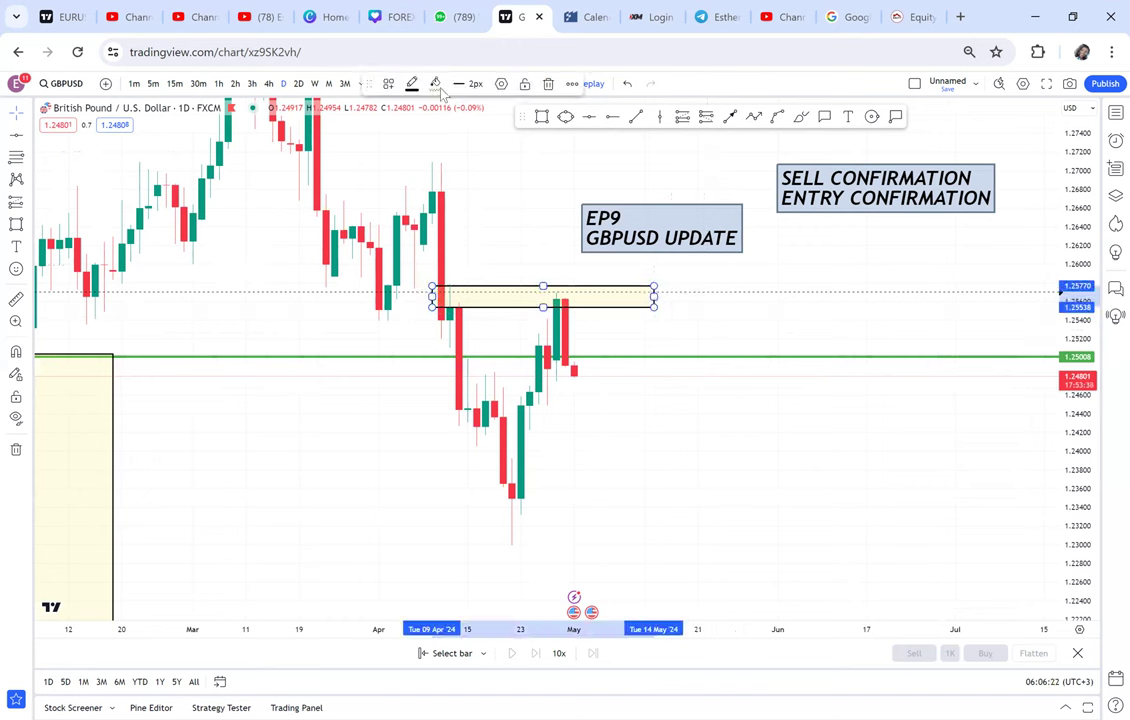
{"action": "left_click", "coordinate": [439, 86]}
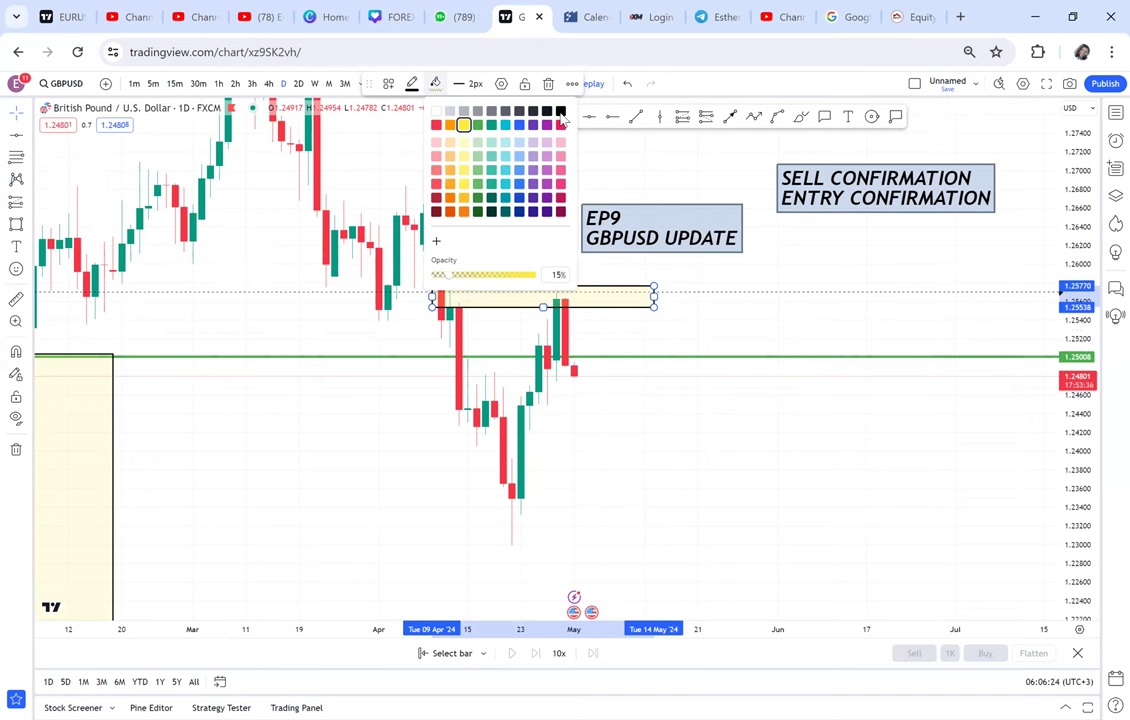
{"action": "left_click", "coordinate": [560, 112]}
{"action": "left_click", "coordinate": [566, 117]}
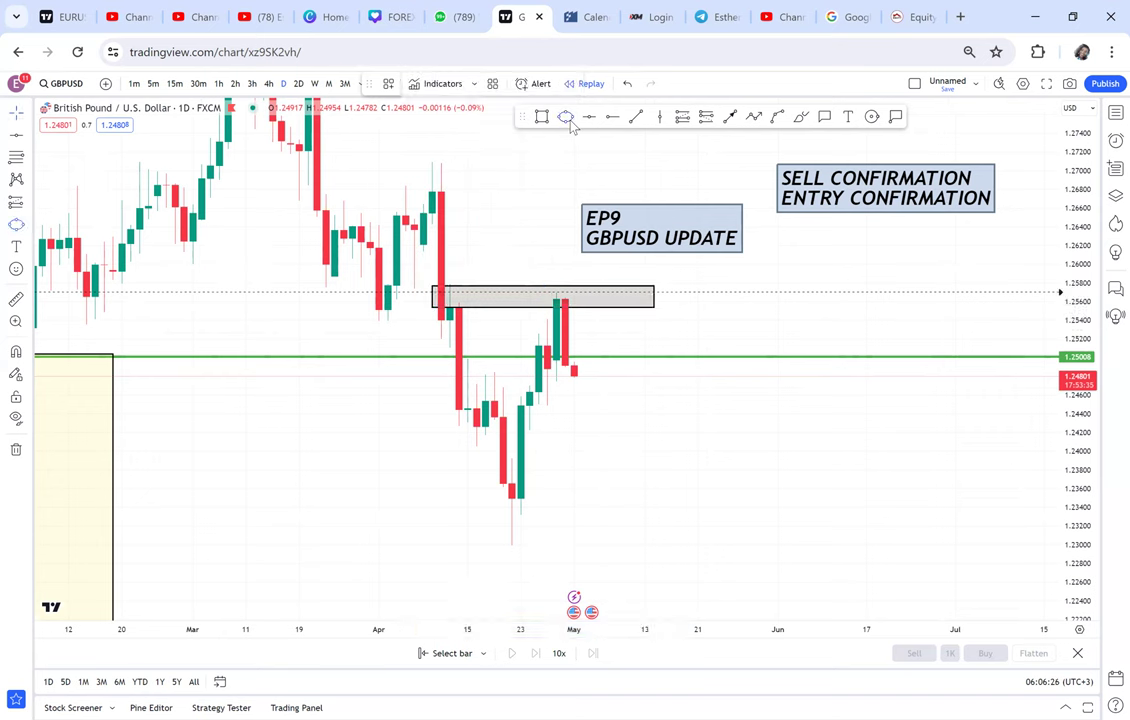
Circle the early-April and 1 May candles touching the grey zone with ellipses; add a 1.22989 line.
{"action": "left_click", "coordinate": [470, 305]}
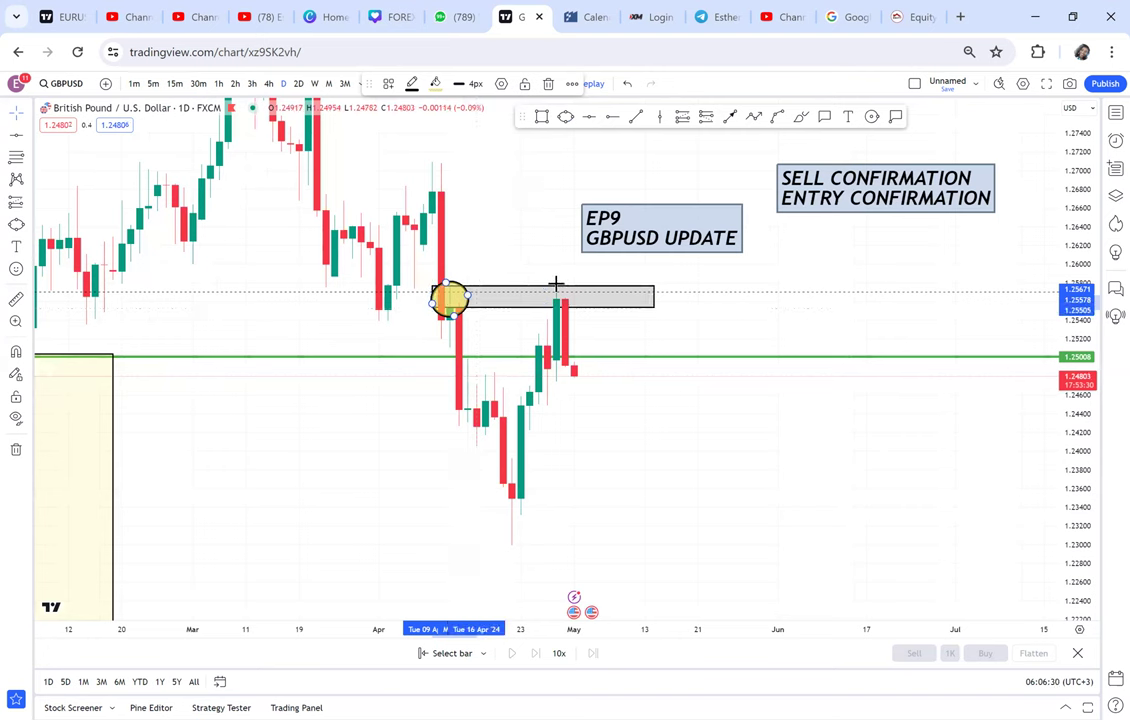
{"action": "left_click", "coordinate": [566, 117]}
{"action": "left_click", "coordinate": [548, 306]}
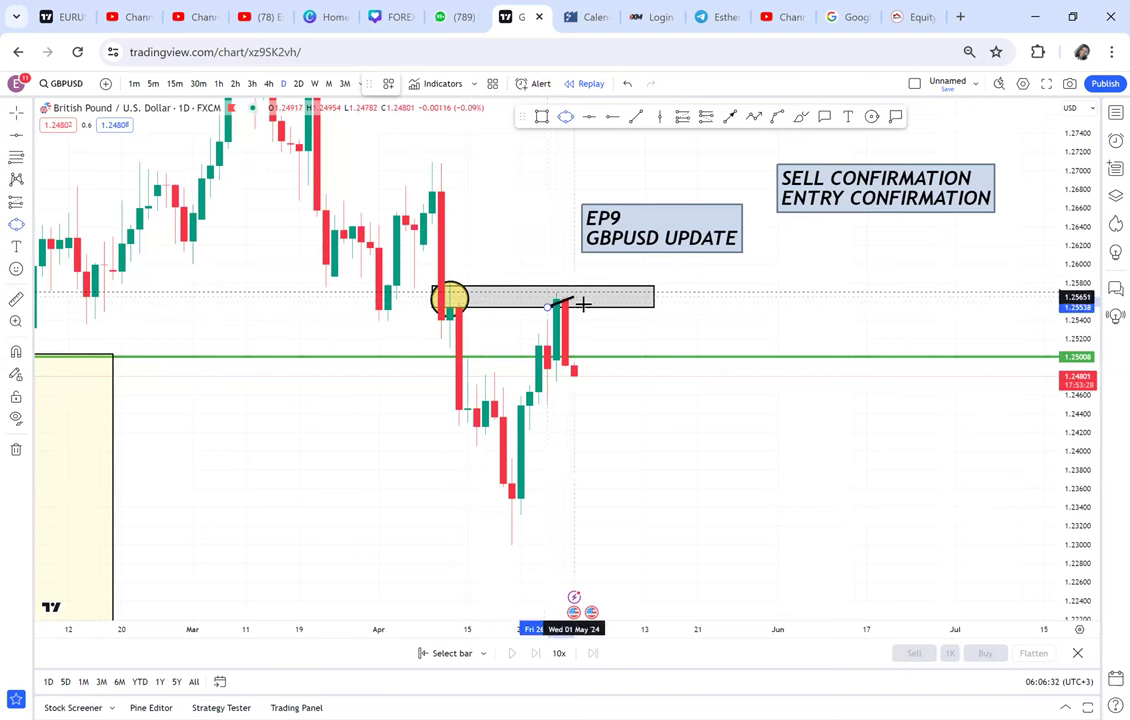
{"action": "left_click", "coordinate": [582, 303]}
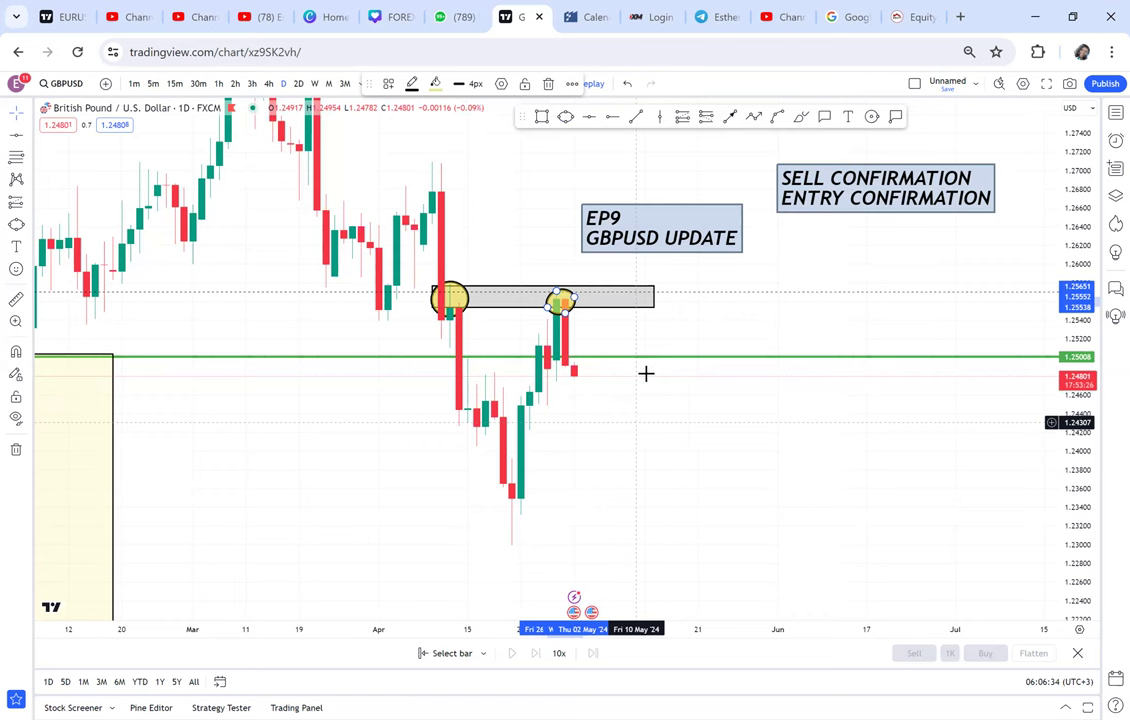
{"action": "left_click", "coordinate": [646, 373]}
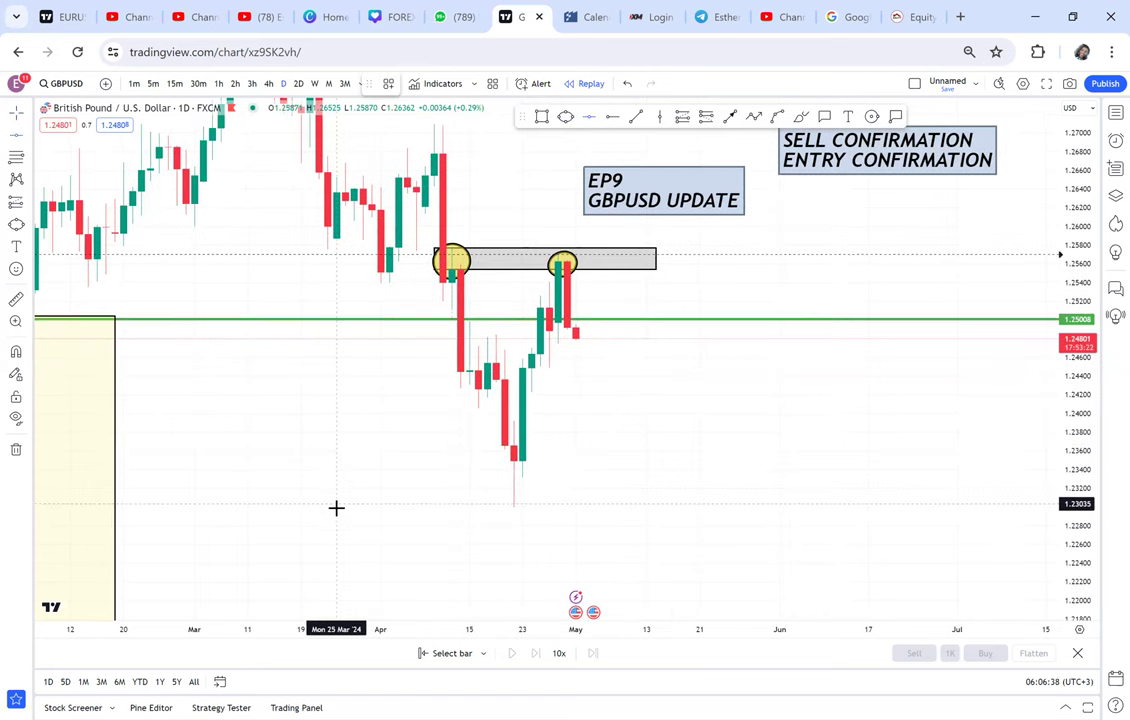
{"action": "key", "text": "alt+h"}
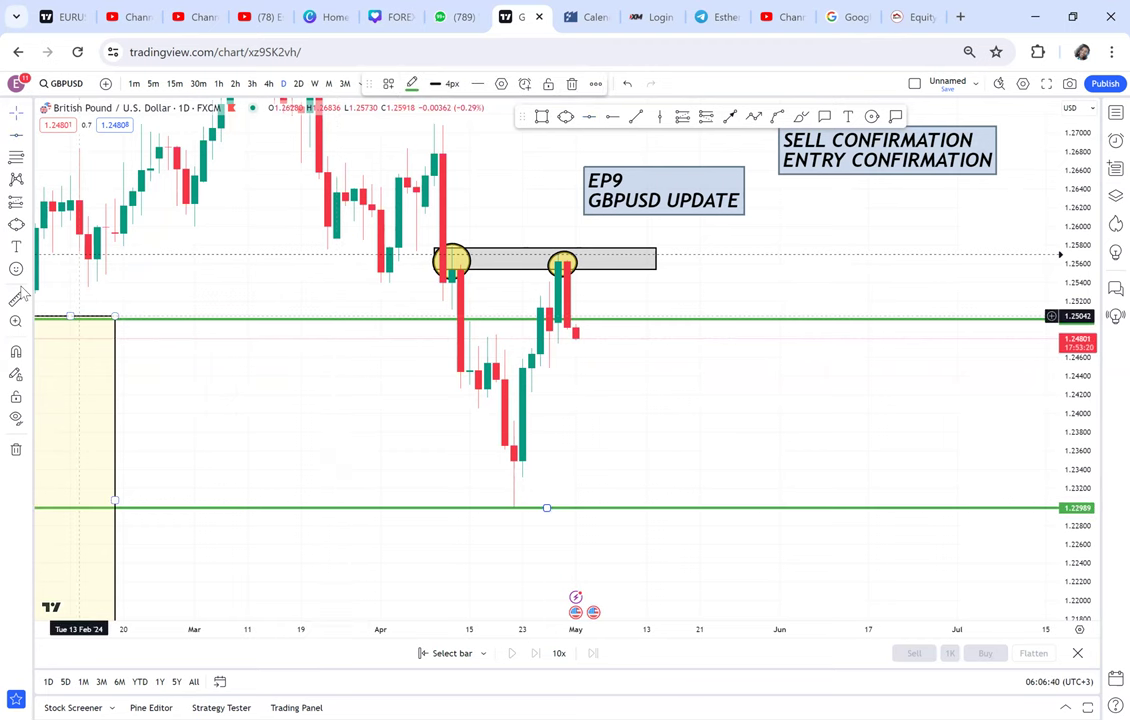
Measure the drop from the early-April high to 1.23, then place a horizontal ray at 1.24380.
{"action": "left_click", "coordinate": [17, 299]}
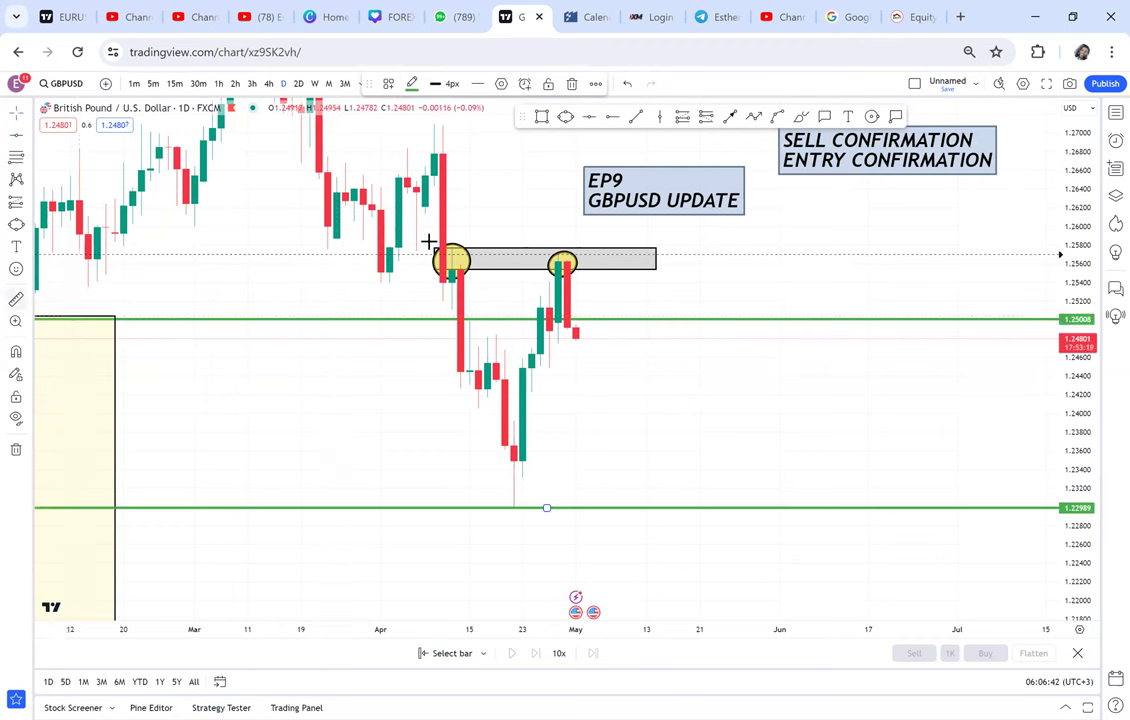
{"action": "left_click", "coordinate": [443, 248]}
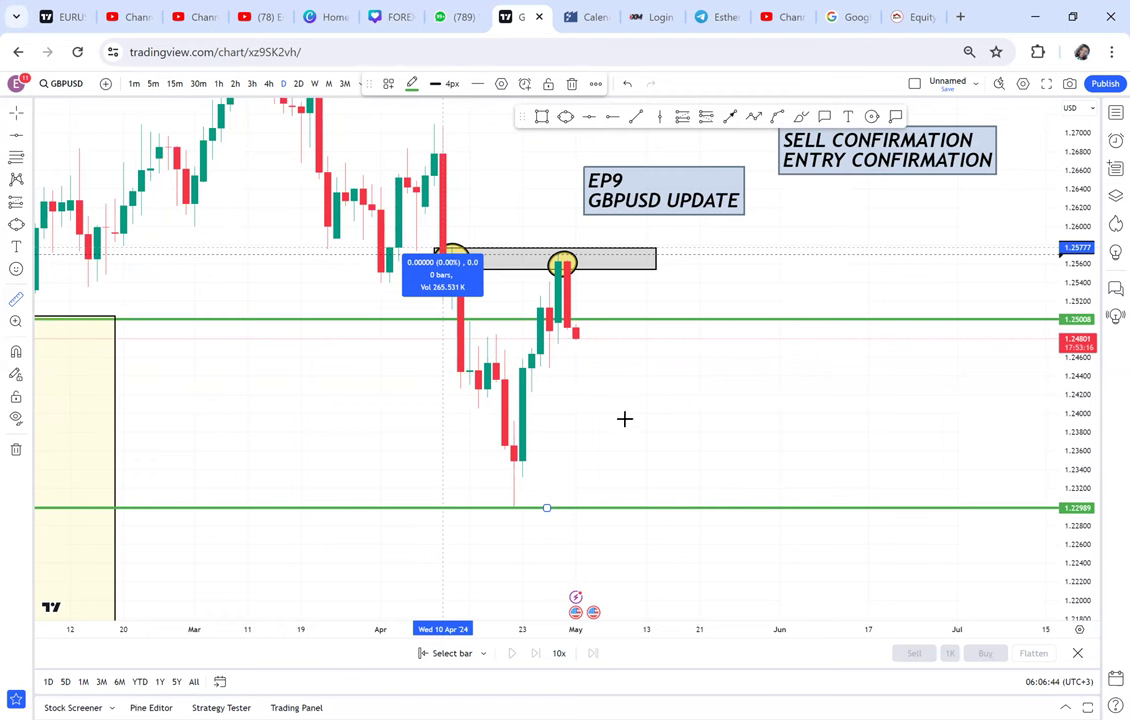
{"action": "left_click", "coordinate": [702, 470]}
{"action": "left_click", "coordinate": [749, 507]}
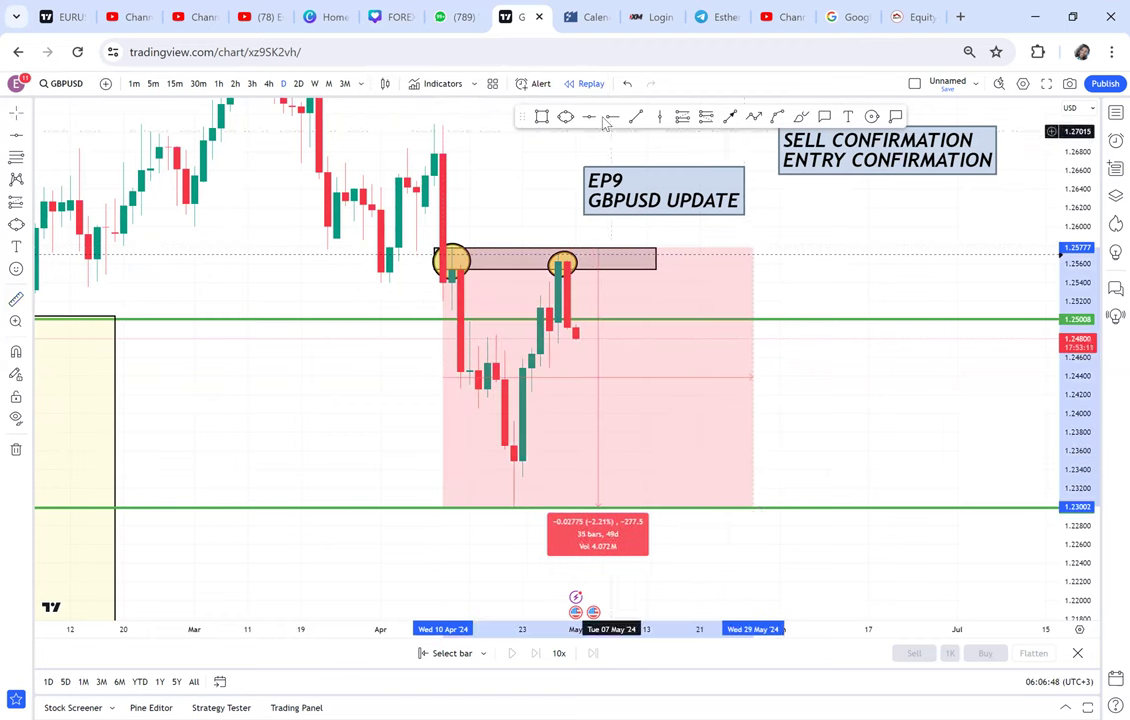
{"action": "left_click", "coordinate": [409, 377]}
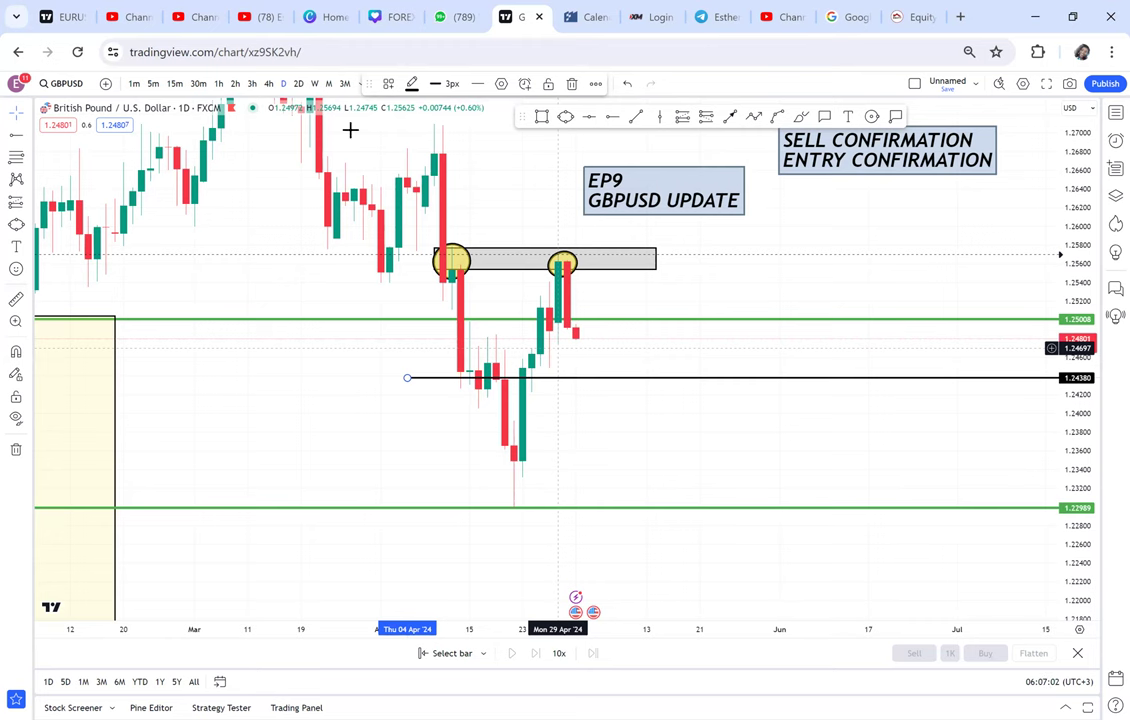
View the weekly chart briefly, then return to daily candles.
{"action": "left_click", "coordinate": [315, 84]}
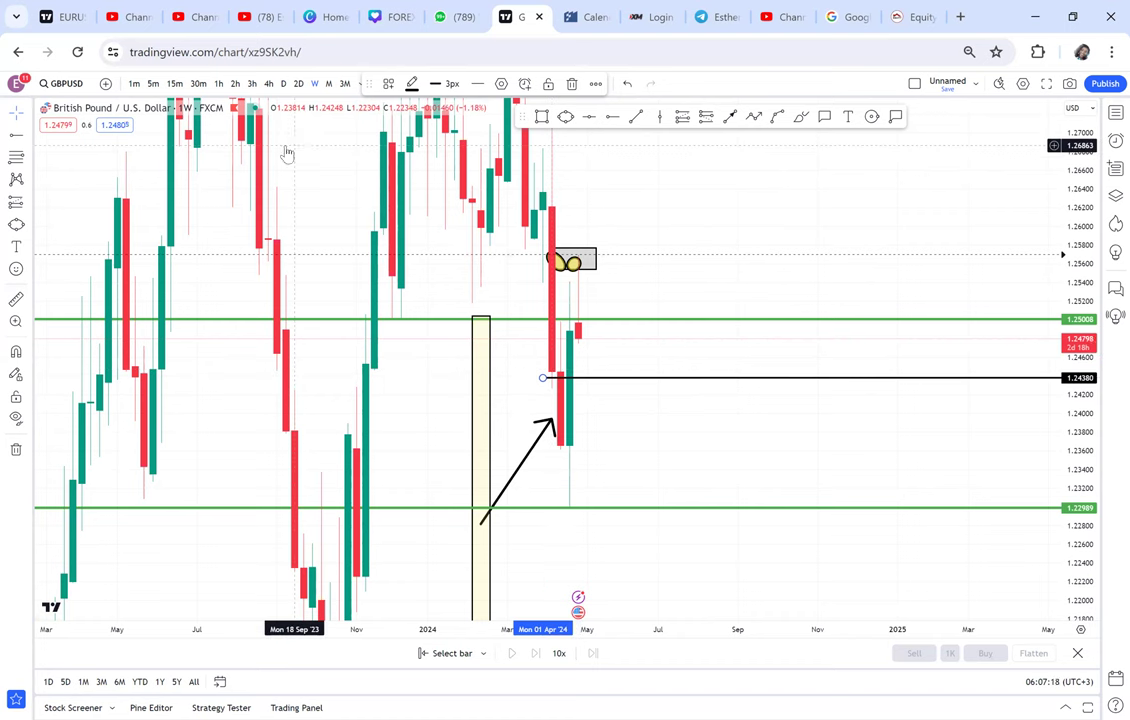
{"action": "left_click", "coordinate": [284, 85]}
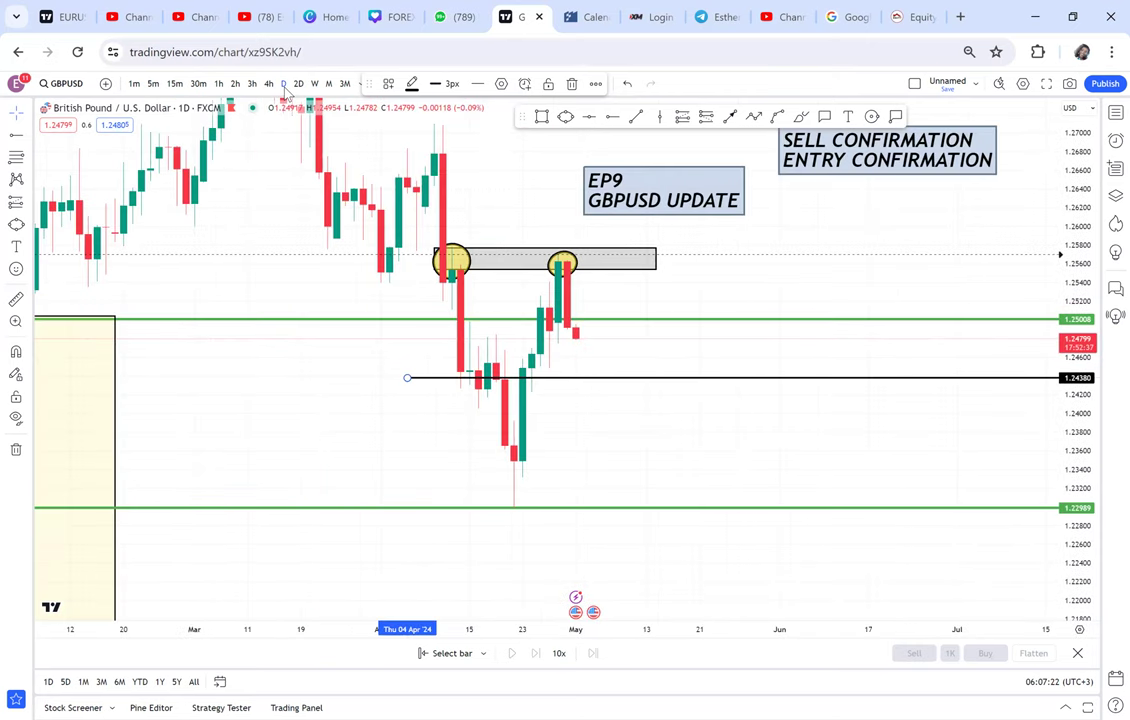
Zoom into the April–May daily candles between the 1.25008 line and the 1.24380 ray.
{"action": "scroll", "coordinate": [361, 409], "scroll_direction": "up", "scroll_amount": 2}
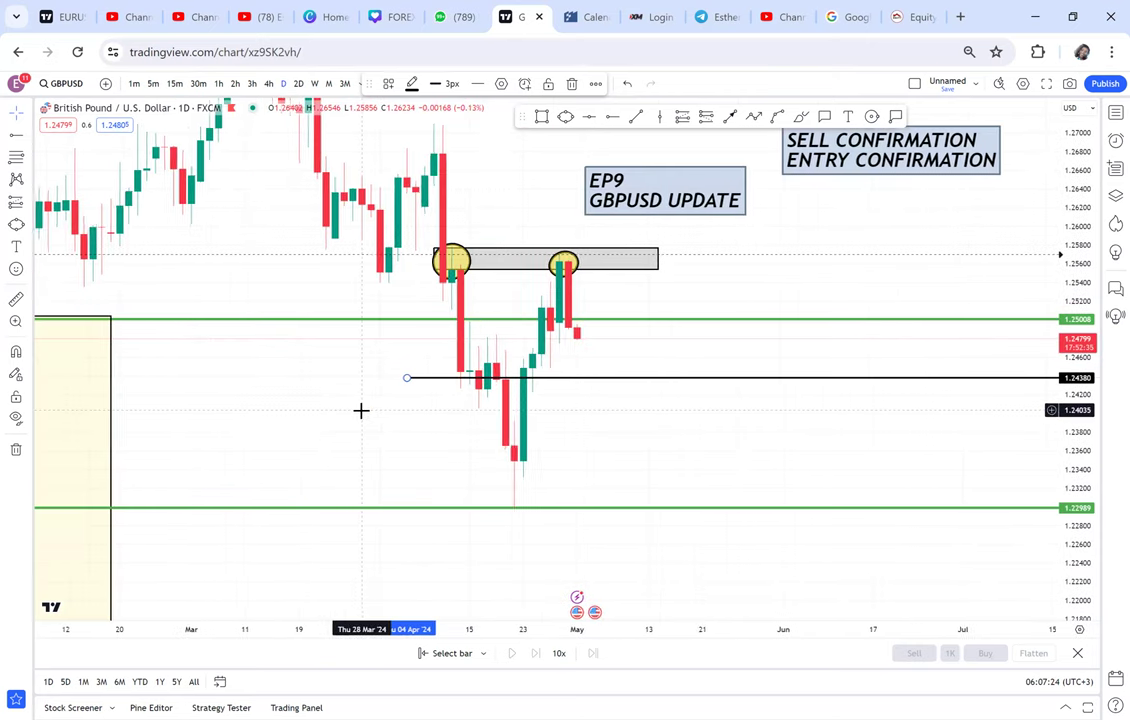
{"action": "scroll", "coordinate": [361, 409], "scroll_direction": "up", "scroll_amount": 1}
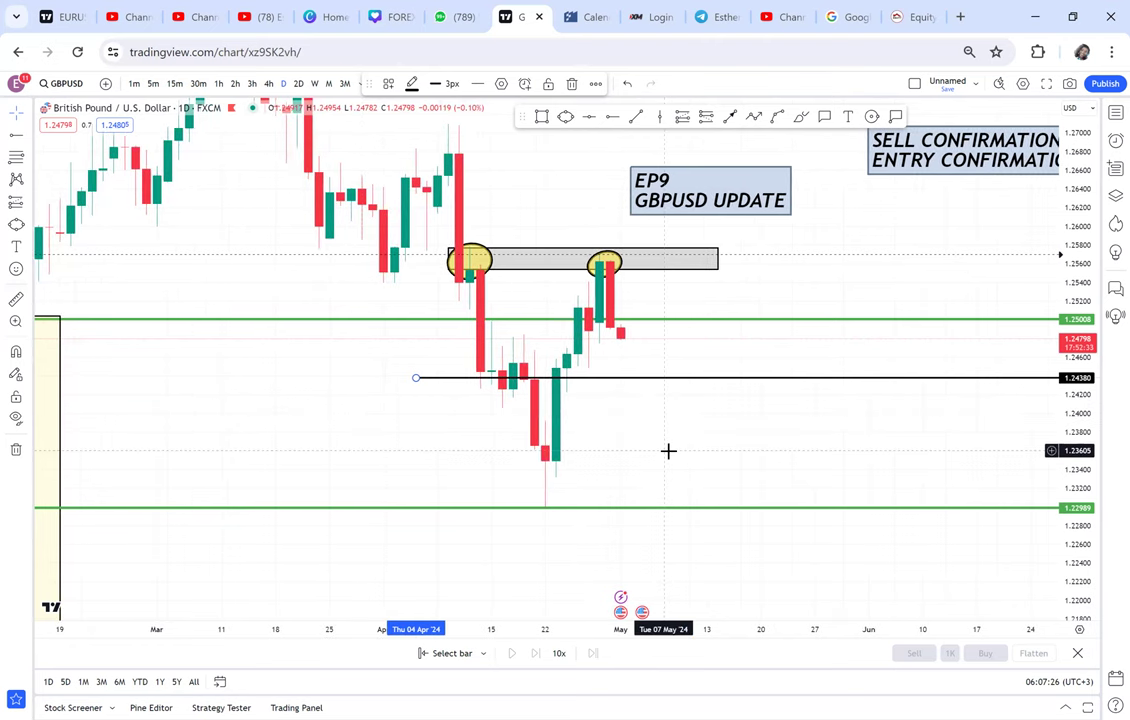
{"action": "left_click", "coordinate": [586, 459]}
{"action": "scroll", "coordinate": [586, 459], "scroll_direction": "right", "scroll_amount": 3}
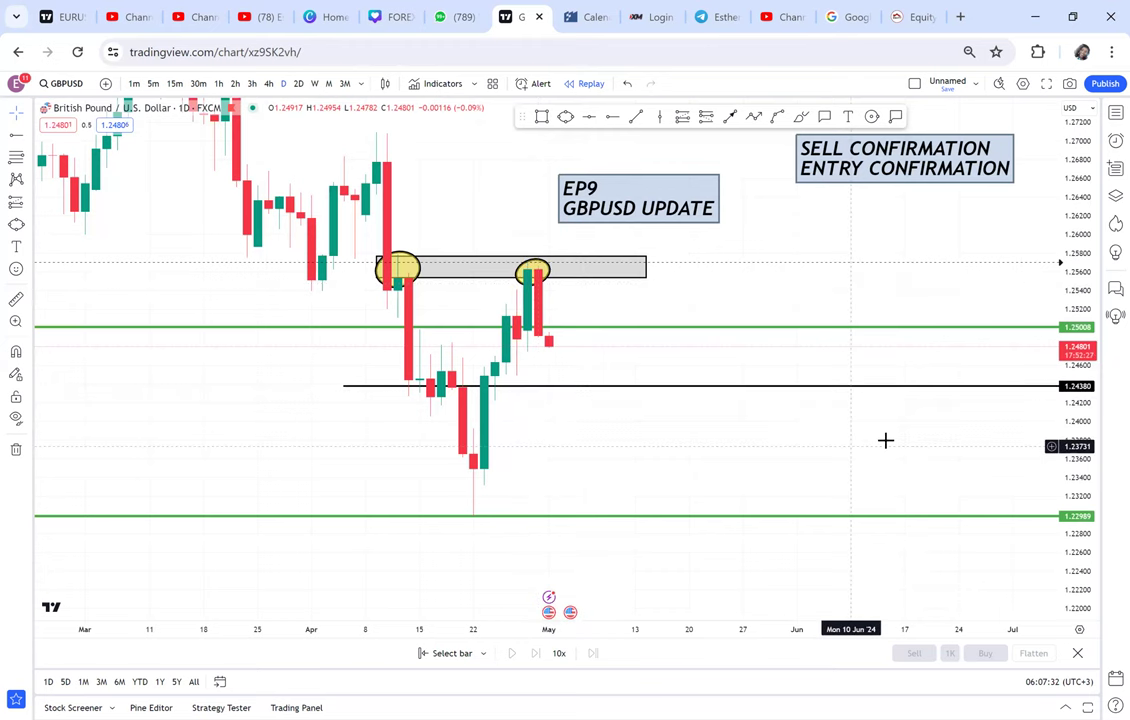
{"action": "left_click_drag", "start_coordinate": [1043, 348], "coordinate": [898, 315]}
{"action": "scroll", "coordinate": [898, 315], "scroll_direction": "up", "scroll_amount": 1}
{"action": "scroll", "coordinate": [898, 315], "scroll_direction": "down", "scroll_amount": 1}
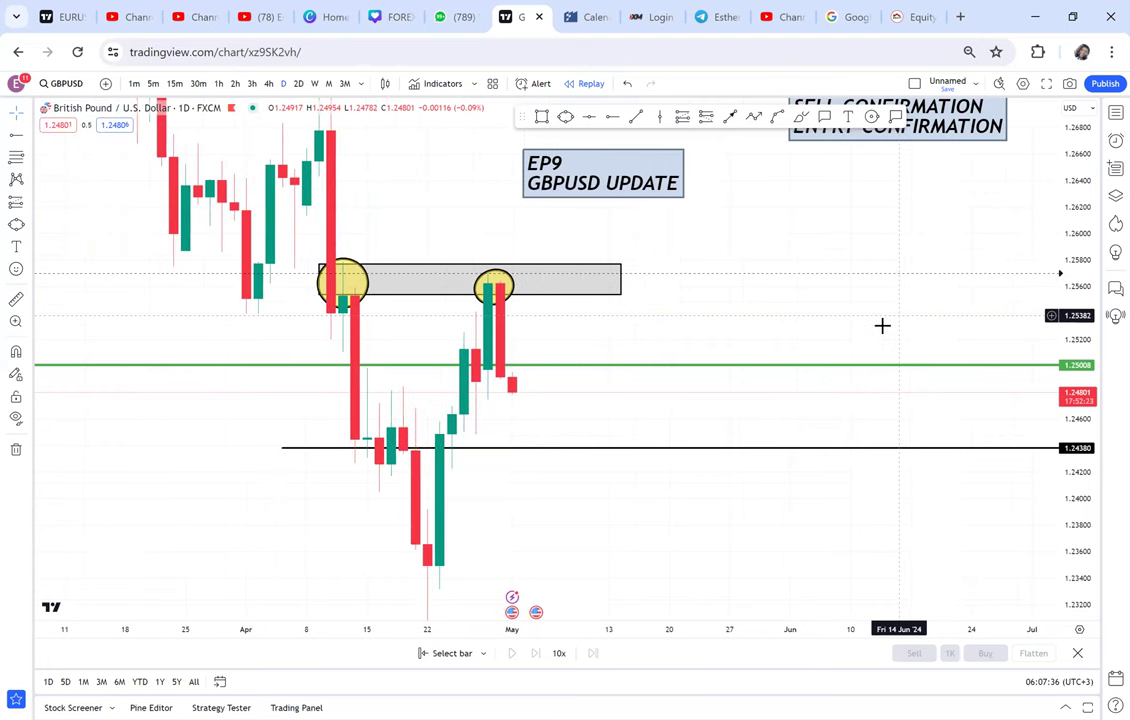
{"action": "left_click", "coordinate": [540, 116]}
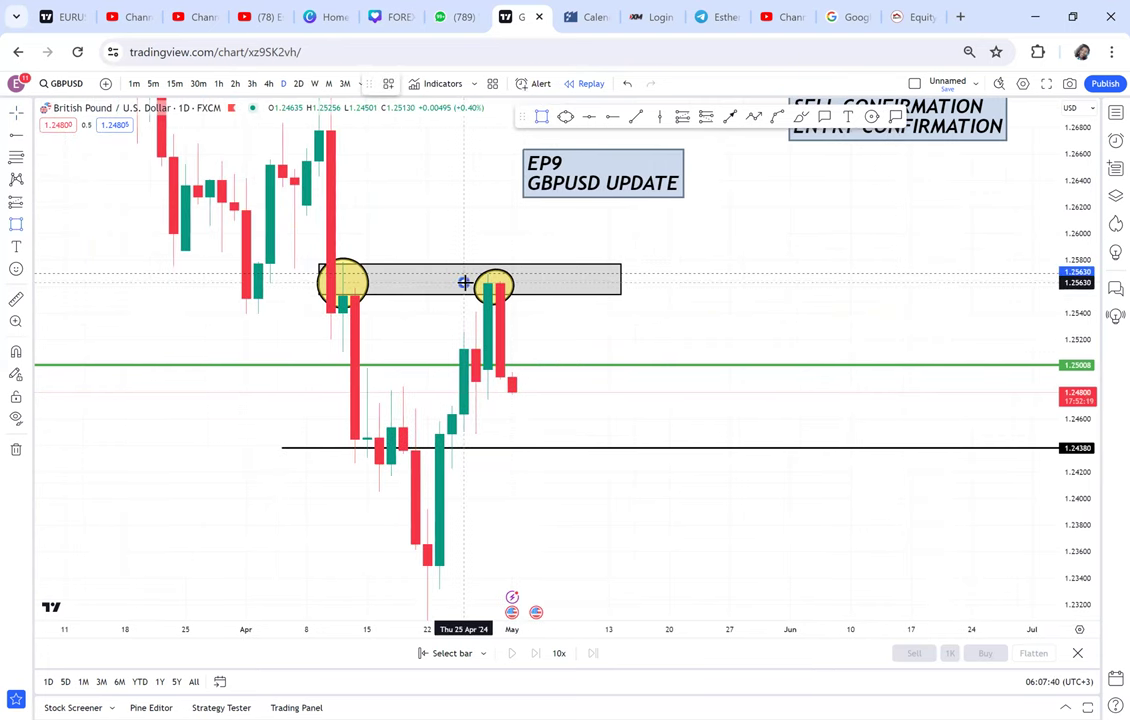
Draw a grey box from 1.2563 down to 1.2488 over 25 Apr–10 May, then view 4-hour candles.
{"action": "left_click_drag", "start_coordinate": [464, 283], "coordinate": [597, 382]}
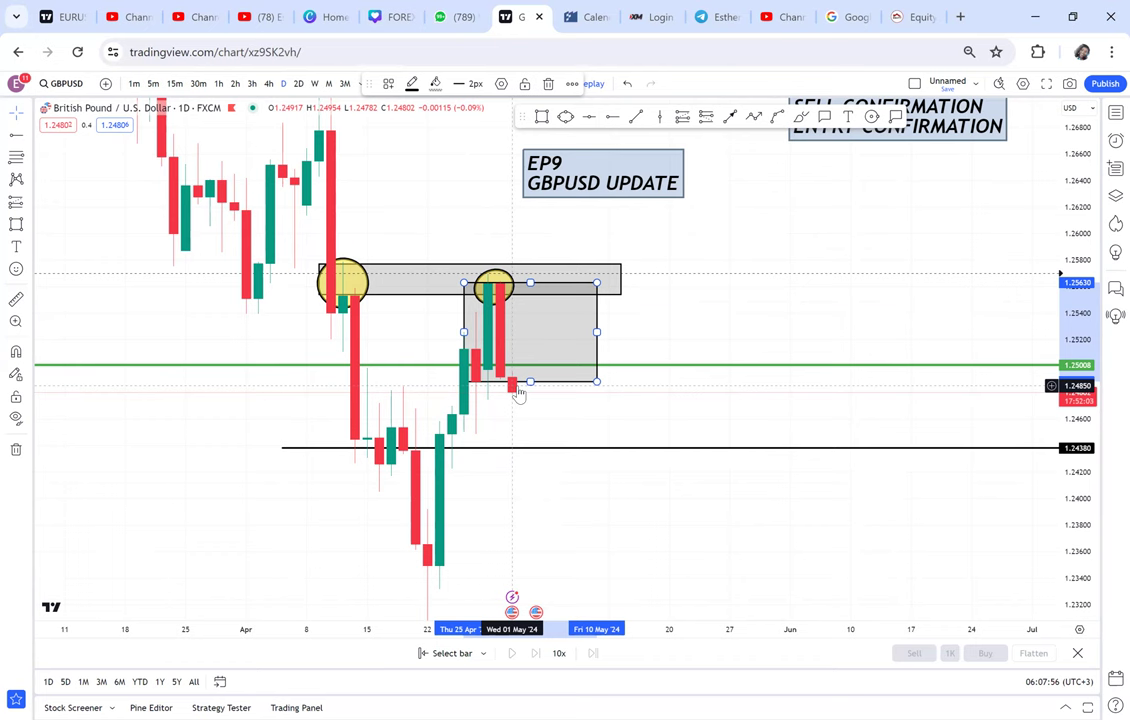
{"action": "left_click", "coordinate": [268, 84]}
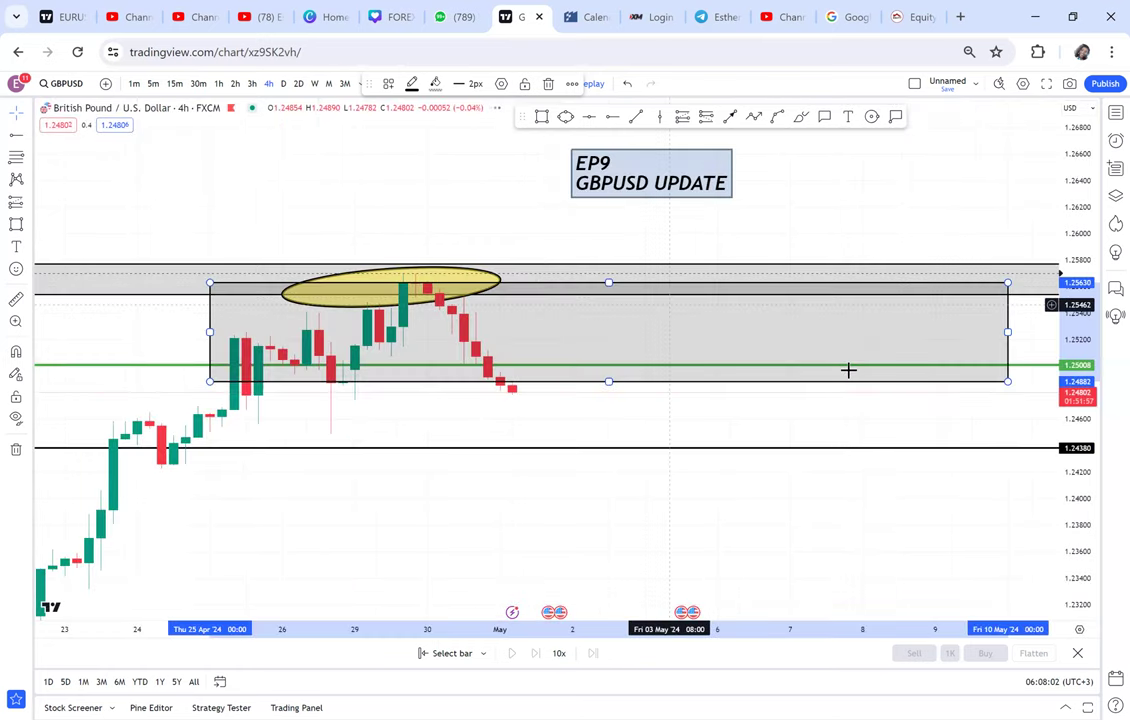
Delete the large grey rectangle and place a horizontal ray at 1.25483.
{"action": "left_click_drag", "start_coordinate": [1050, 378], "coordinate": [1045, 335]}
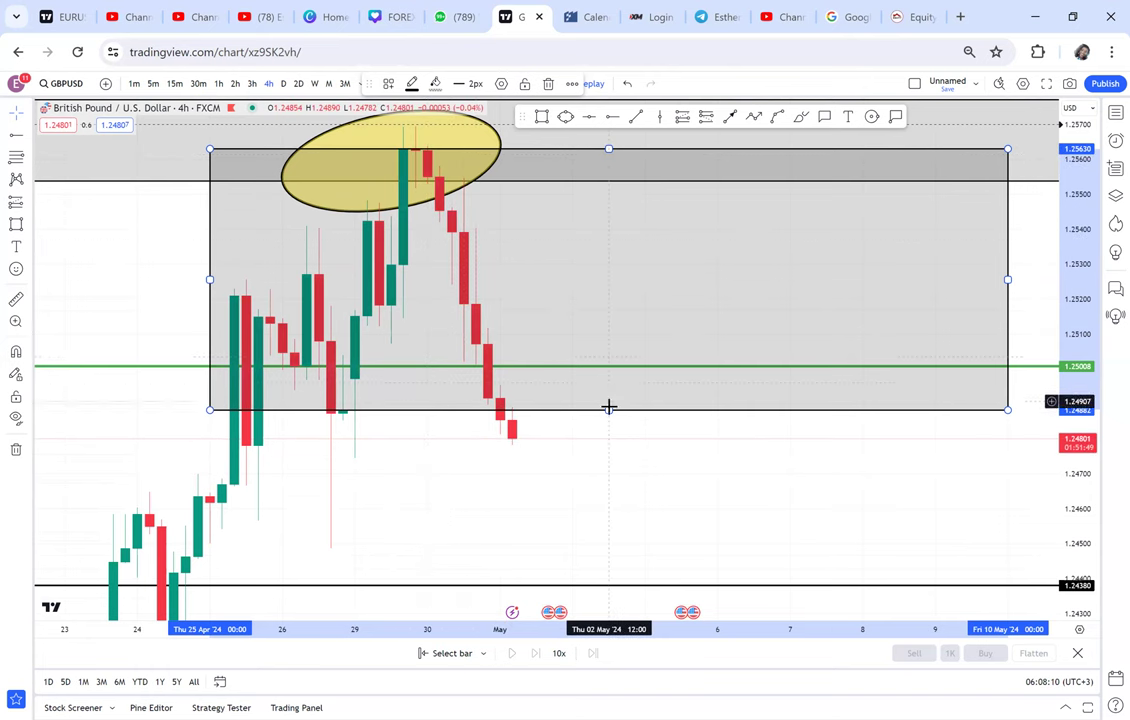
{"action": "key", "text": "Delete"}
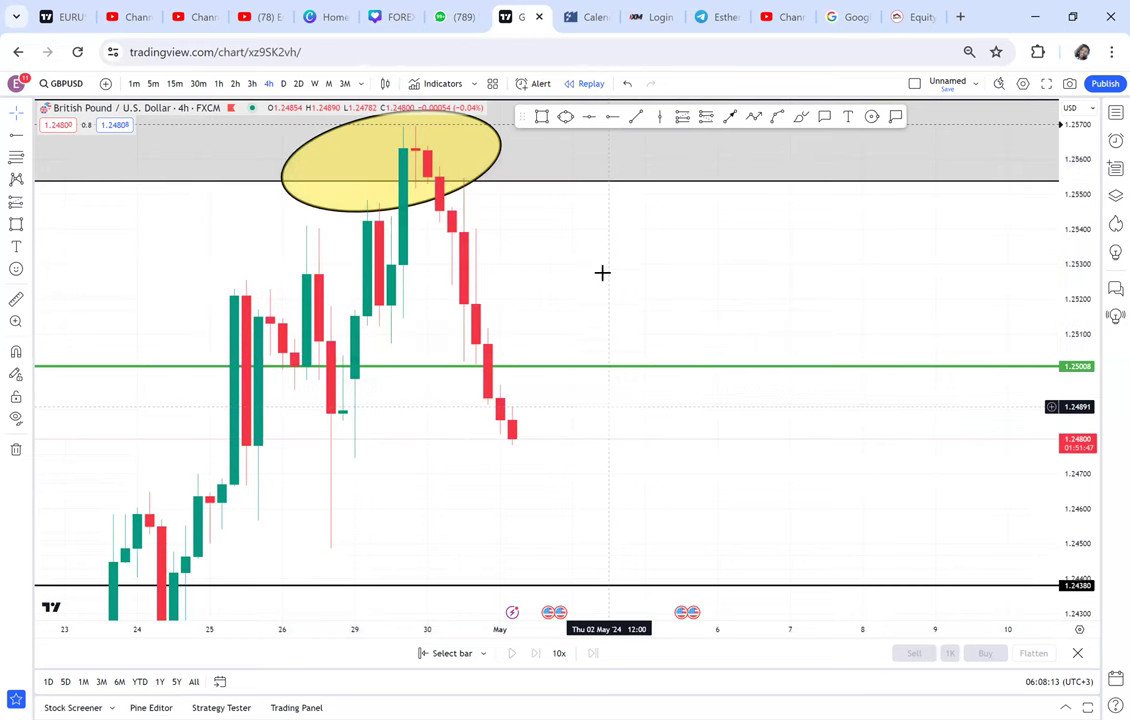
{"action": "left_click_drag", "start_coordinate": [628, 333], "coordinate": [653, 385]}
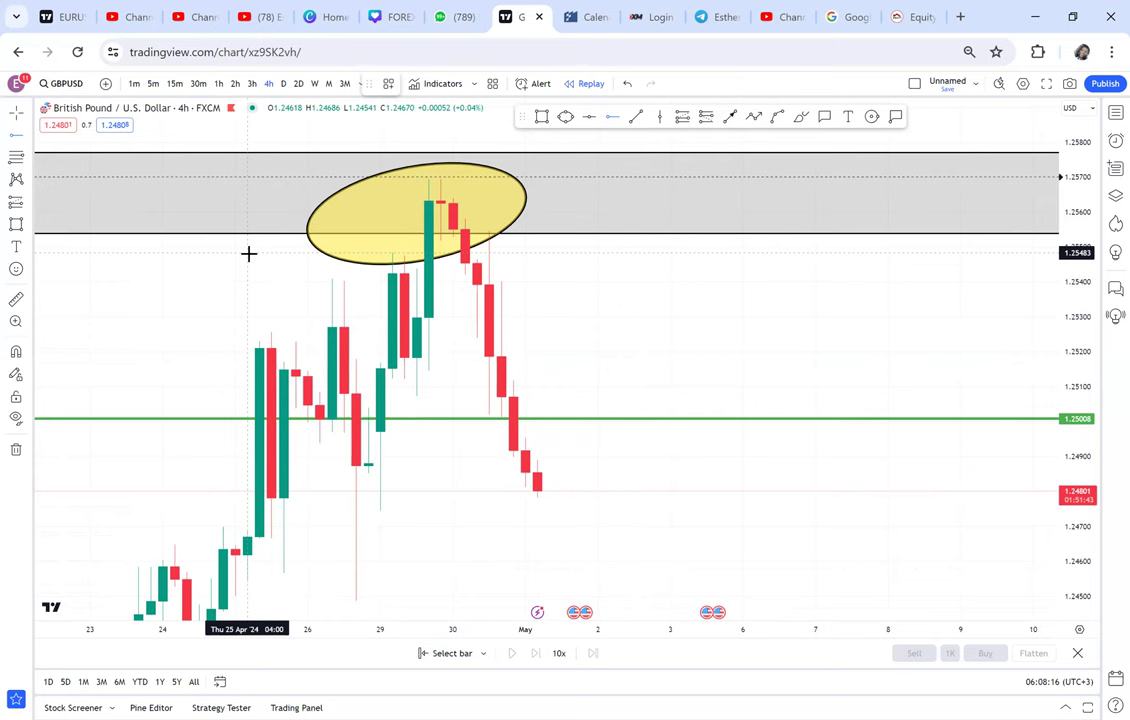
{"action": "left_click", "coordinate": [247, 252]}
Delete the yellow ellipse and recentre the price action.
{"action": "left_click", "coordinate": [320, 216]}
{"action": "key", "text": "Delete"}
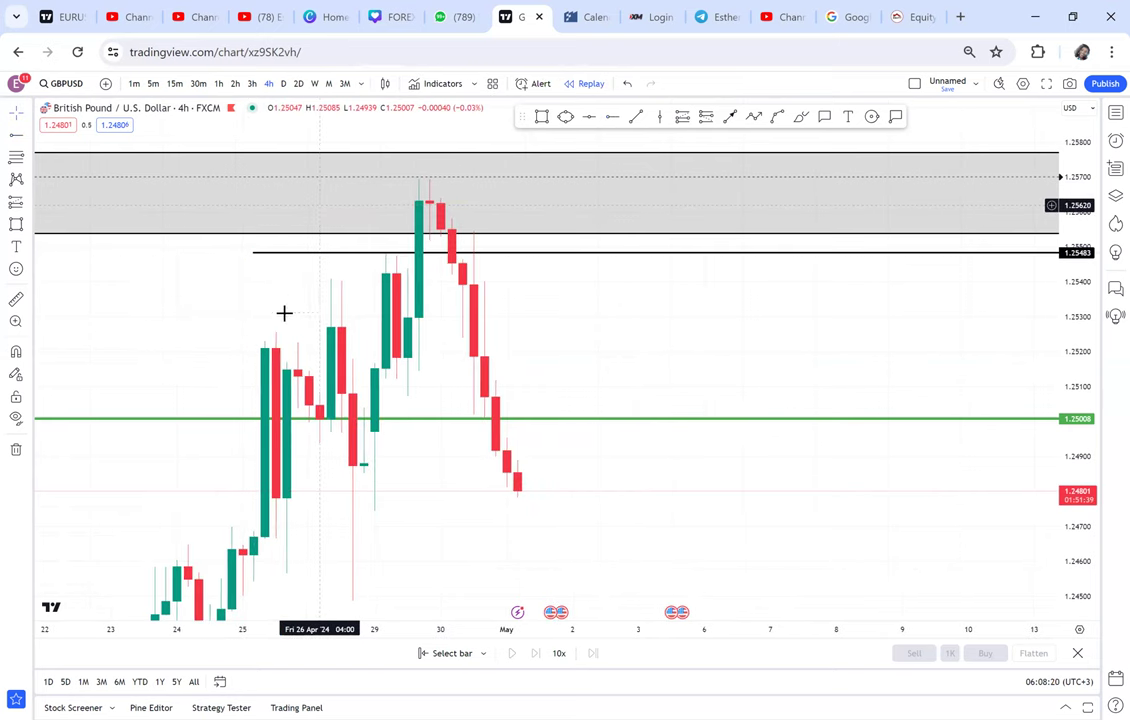
{"action": "left_click_drag", "start_coordinate": [295, 316], "coordinate": [343, 344]}
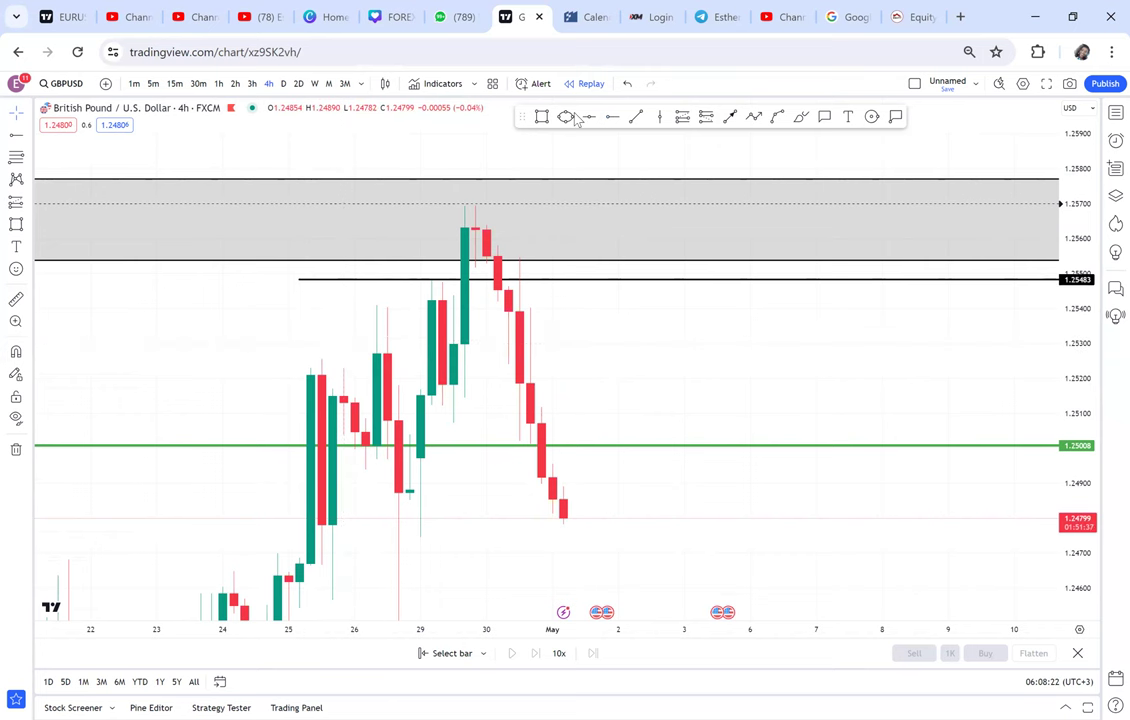
Add a 'BOS' callout anchored on the breakout candle, with its text box above it.
{"action": "left_click", "coordinate": [822, 116]}
{"action": "left_click", "coordinate": [463, 265]}
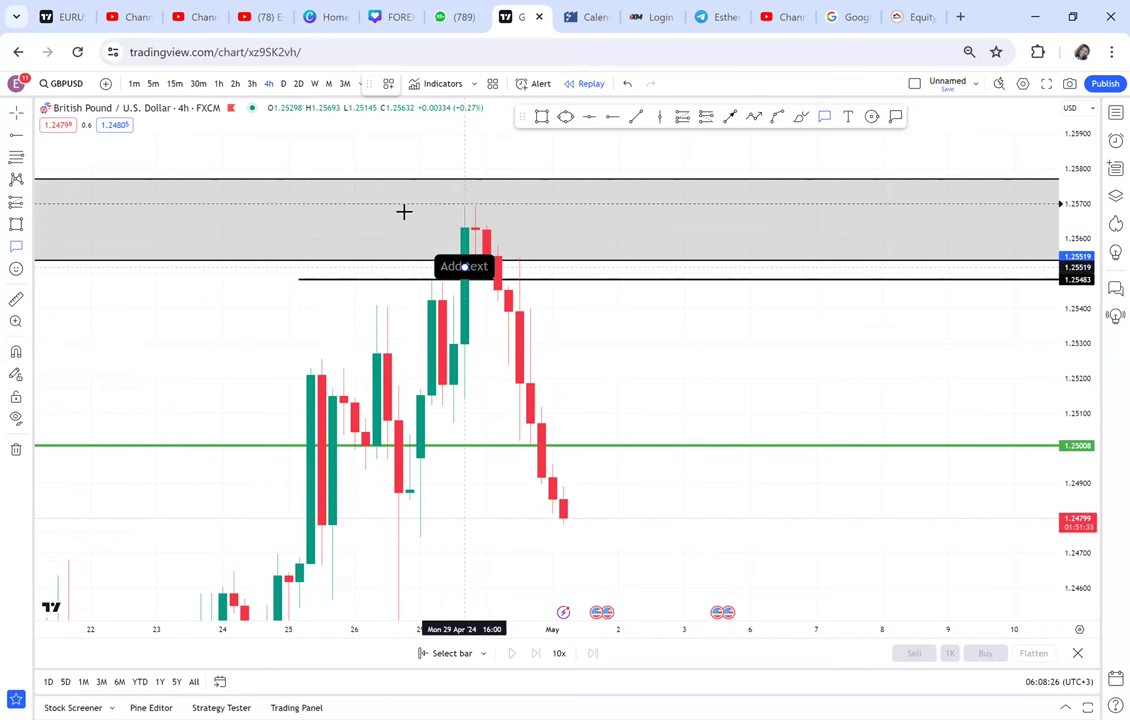
{"action": "left_click", "coordinate": [398, 210]}
{"action": "type", "text": "BOS"}
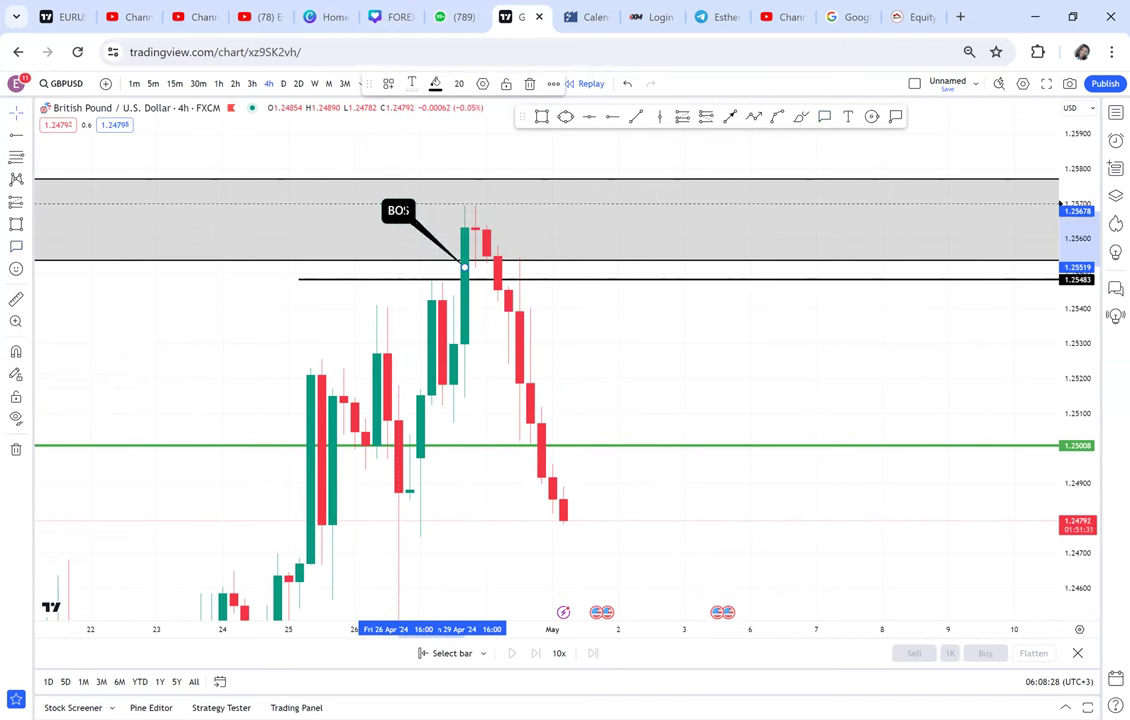
{"action": "left_click", "coordinate": [552, 152]}
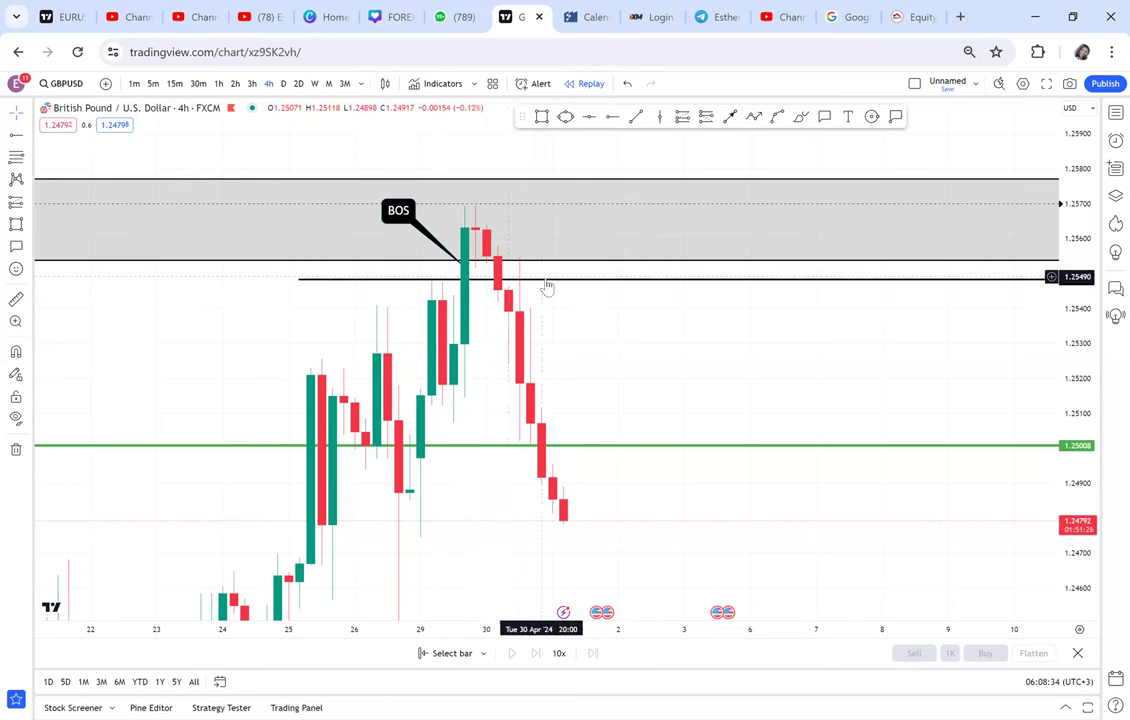
{"action": "left_click_drag", "start_coordinate": [552, 278], "coordinate": [553, 280]}
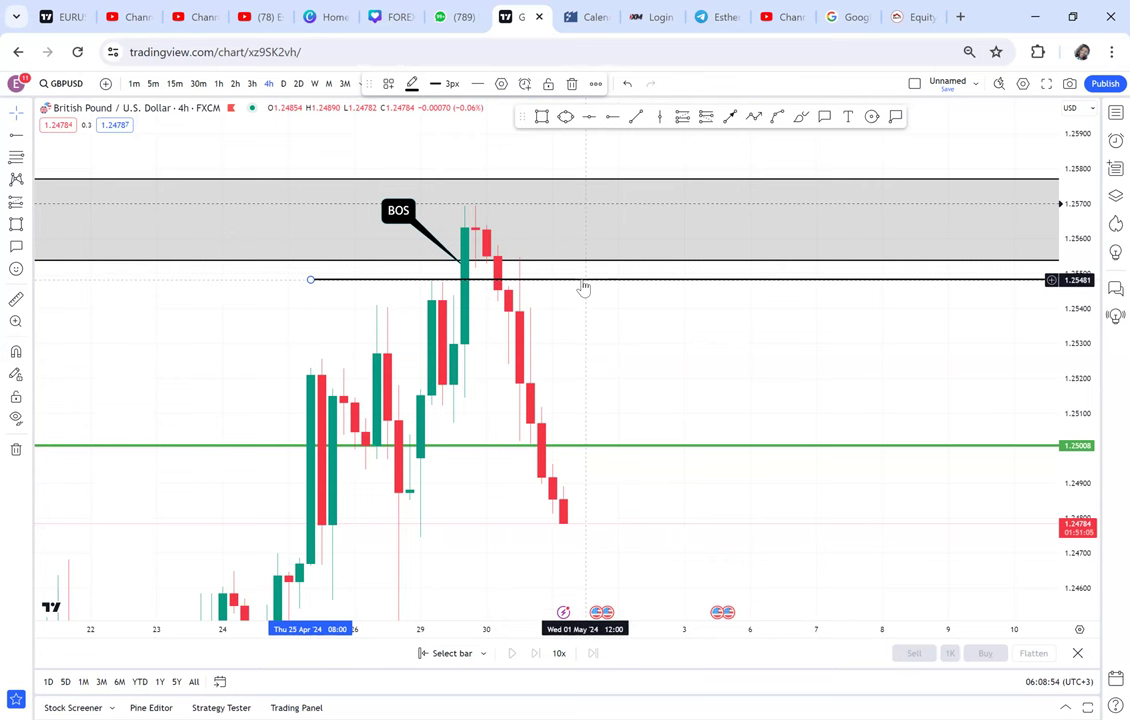
Place a price label below the ray and set its price to 1.25440.
{"action": "left_click", "coordinate": [895, 117]}
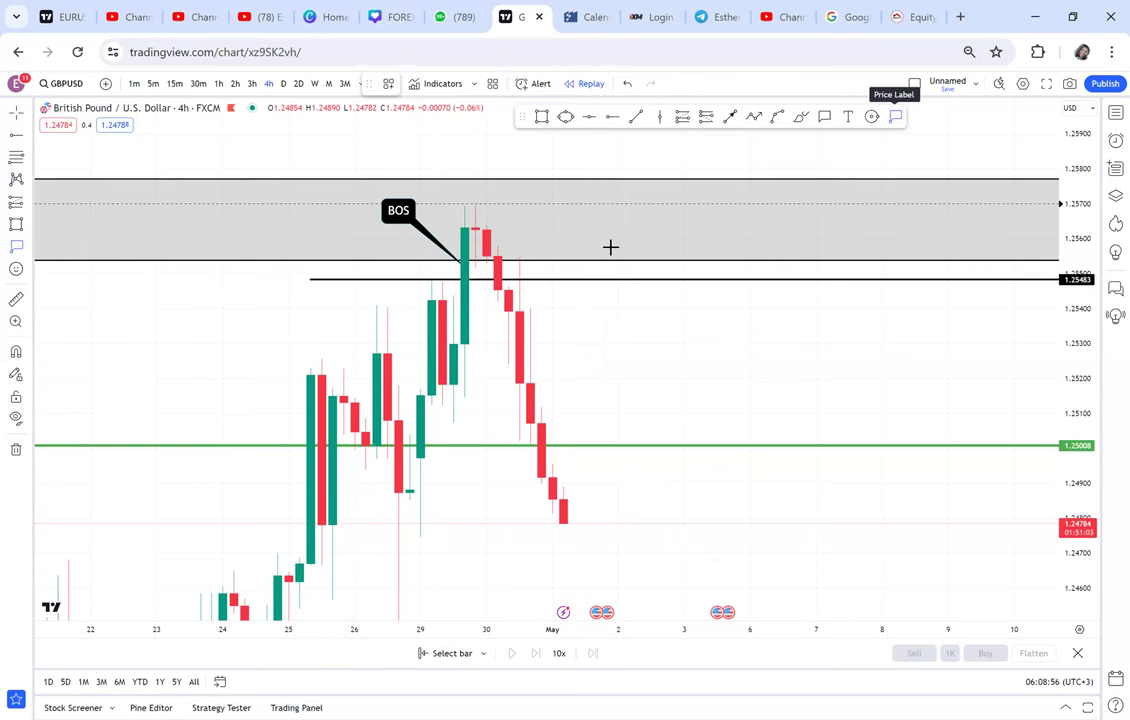
{"action": "left_click", "coordinate": [570, 283]}
{"action": "left_click_drag", "start_coordinate": [611, 260], "coordinate": [640, 269]}
{"action": "double_click", "coordinate": [640, 269]}
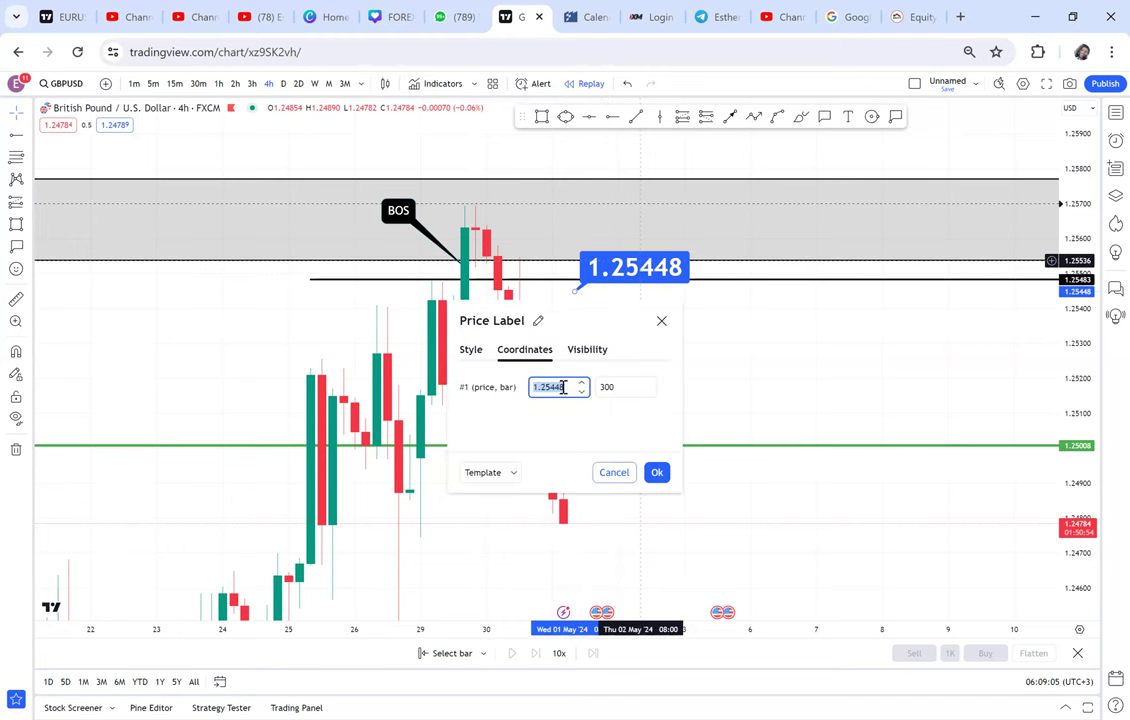
{"action": "left_click", "coordinate": [563, 387]}
{"action": "key", "text": "BackSpace"}
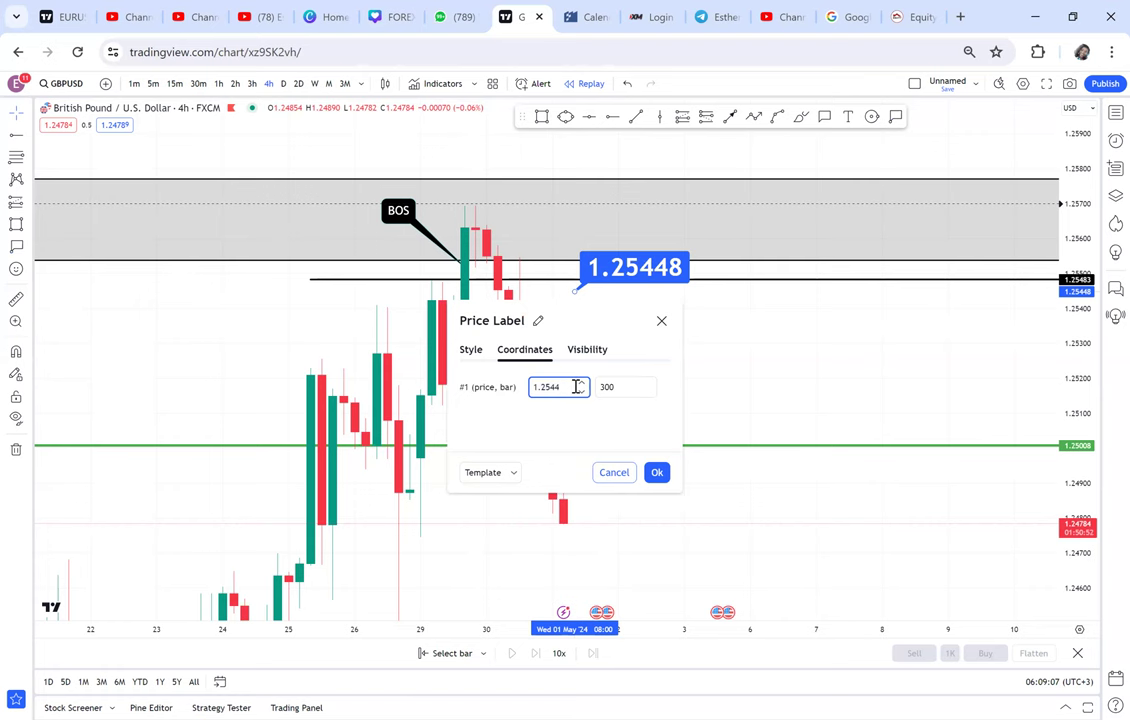
{"action": "key", "text": "Return"}
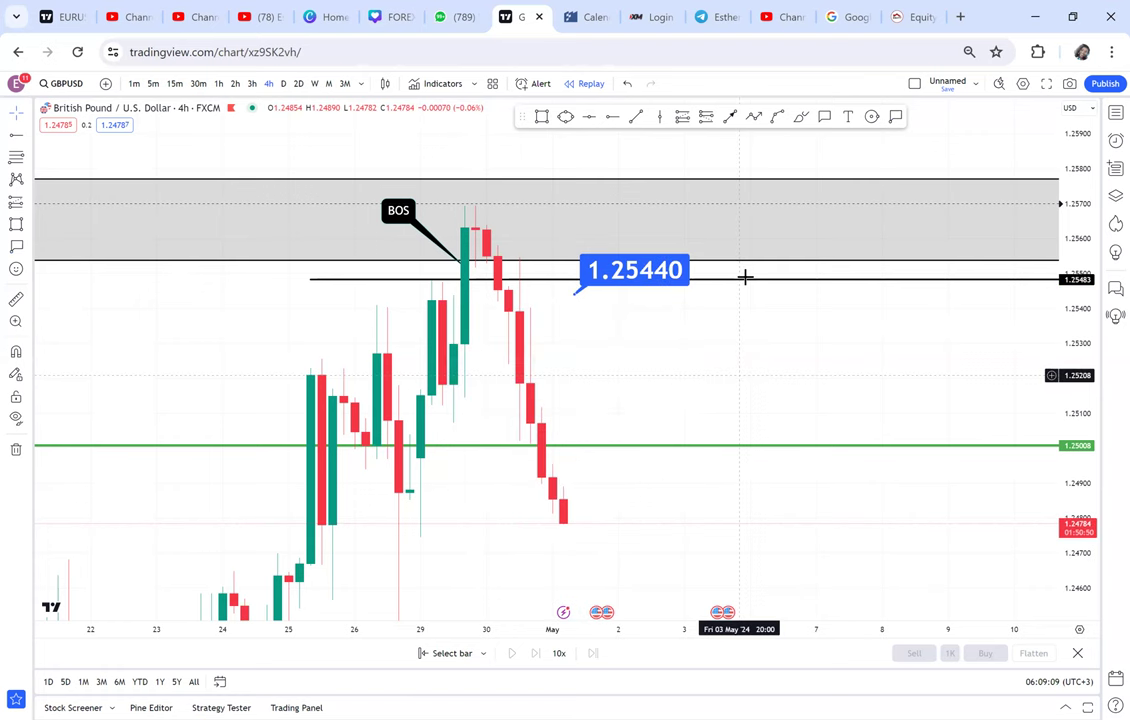
Move the horizontal ray up to about 1.2549, starting from 25 April.
{"action": "left_click_drag", "start_coordinate": [745, 278], "coordinate": [701, 298]}
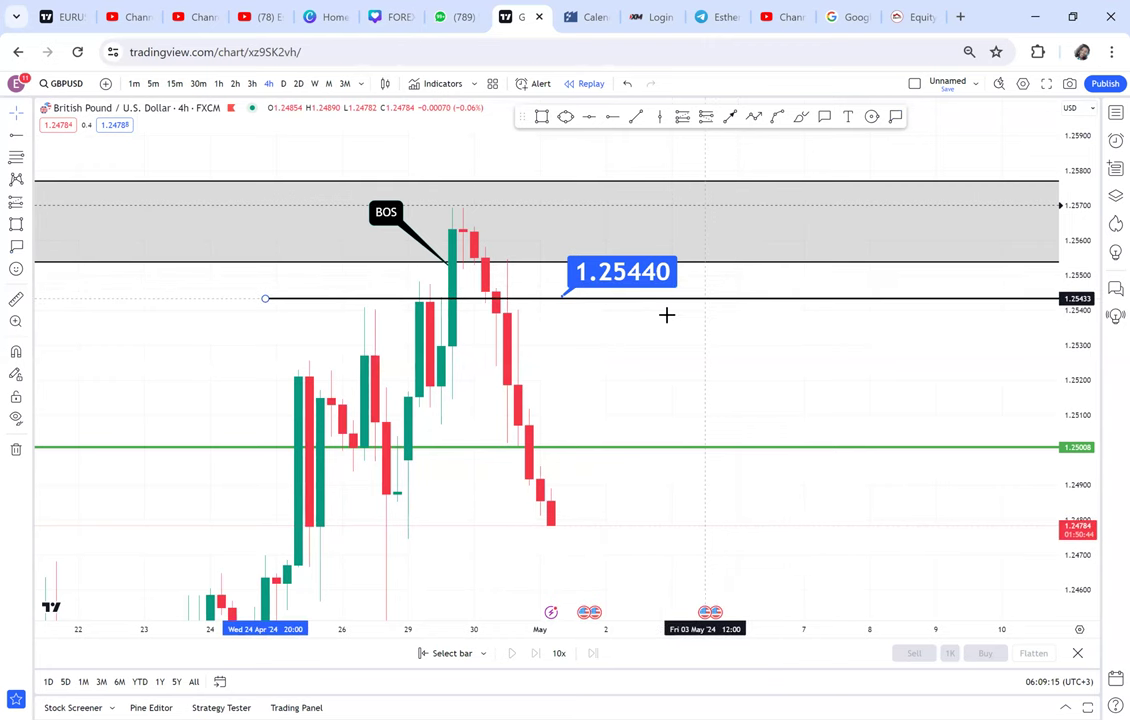
{"action": "left_click", "coordinate": [706, 308]}
{"action": "left_click_drag", "start_coordinate": [704, 317], "coordinate": [689, 328]}
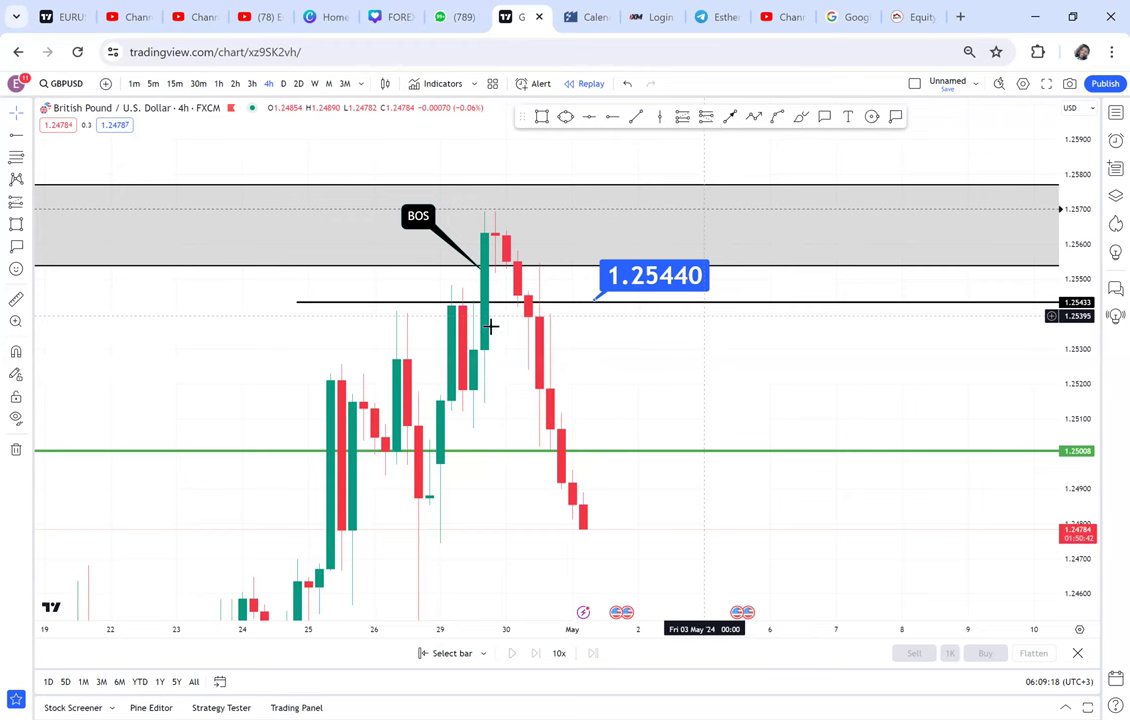
{"action": "left_click_drag", "start_coordinate": [492, 325], "coordinate": [480, 336]}
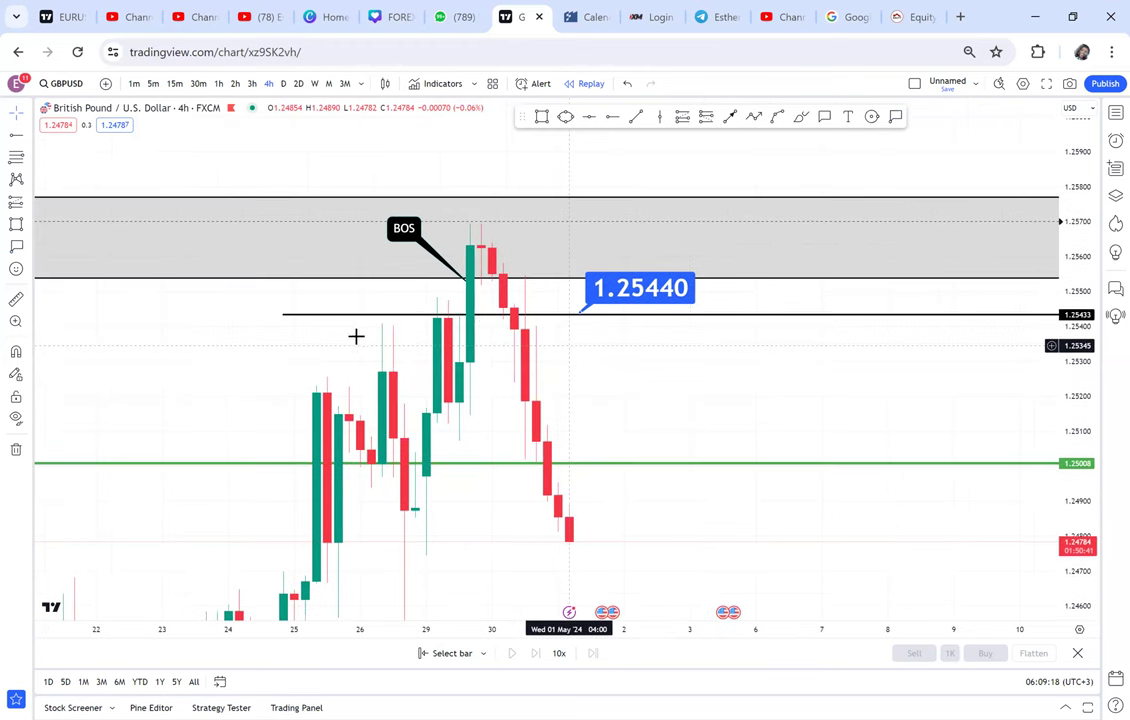
{"action": "left_click", "coordinate": [557, 316]}
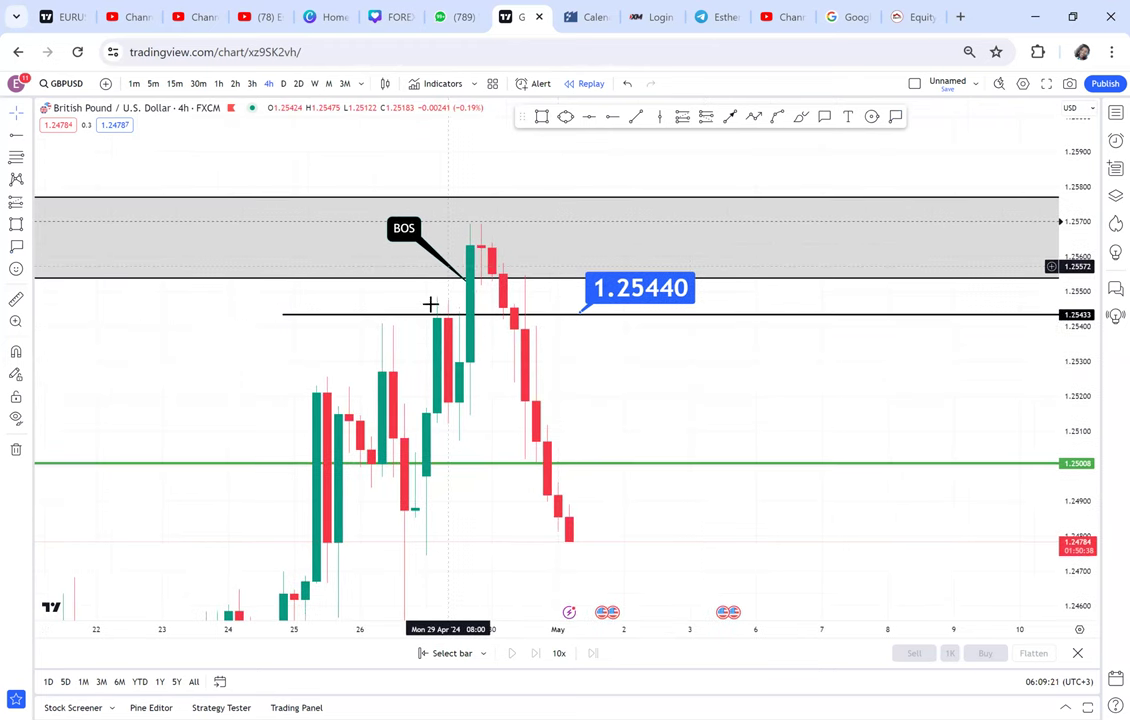
{"action": "left_click_drag", "start_coordinate": [281, 319], "coordinate": [316, 305]}
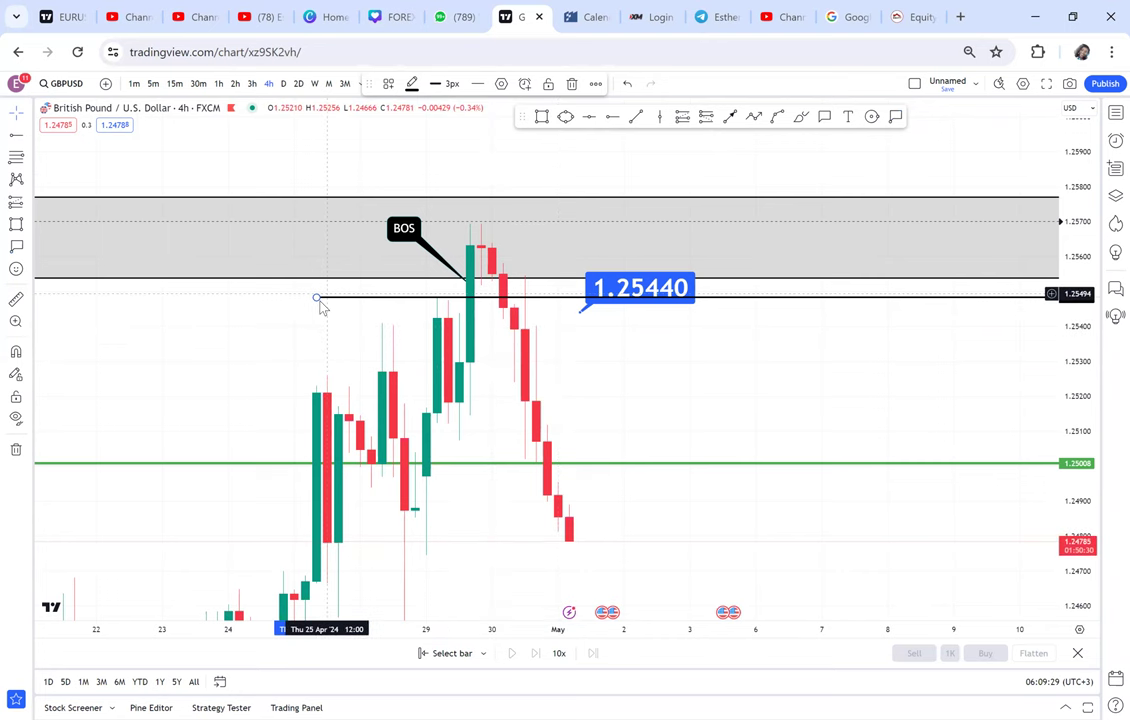
{"action": "left_click_drag", "start_coordinate": [316, 298], "coordinate": [355, 323]}
{"action": "scroll", "coordinate": [470, 360], "scroll_direction": "up", "scroll_amount": 1}
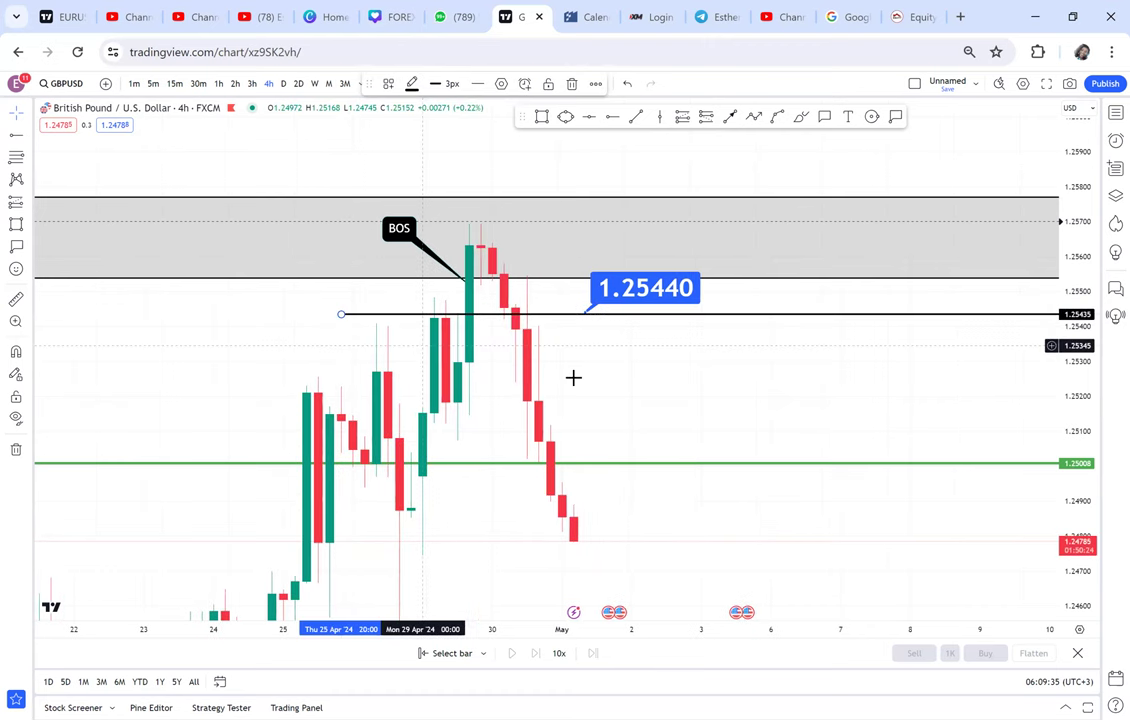
{"action": "left_click", "coordinate": [683, 392]}
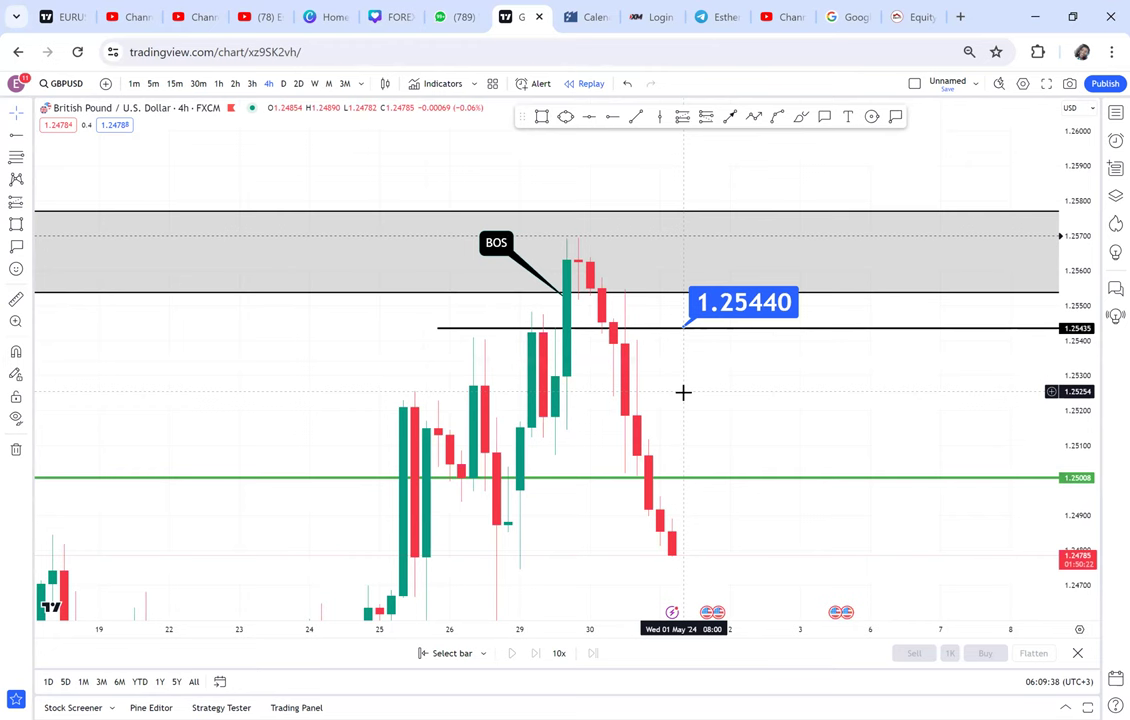
{"action": "scroll", "coordinate": [690, 392], "scroll_direction": "up", "scroll_amount": 1}
{"action": "scroll", "coordinate": [720, 400], "scroll_direction": "up", "scroll_amount": 1}
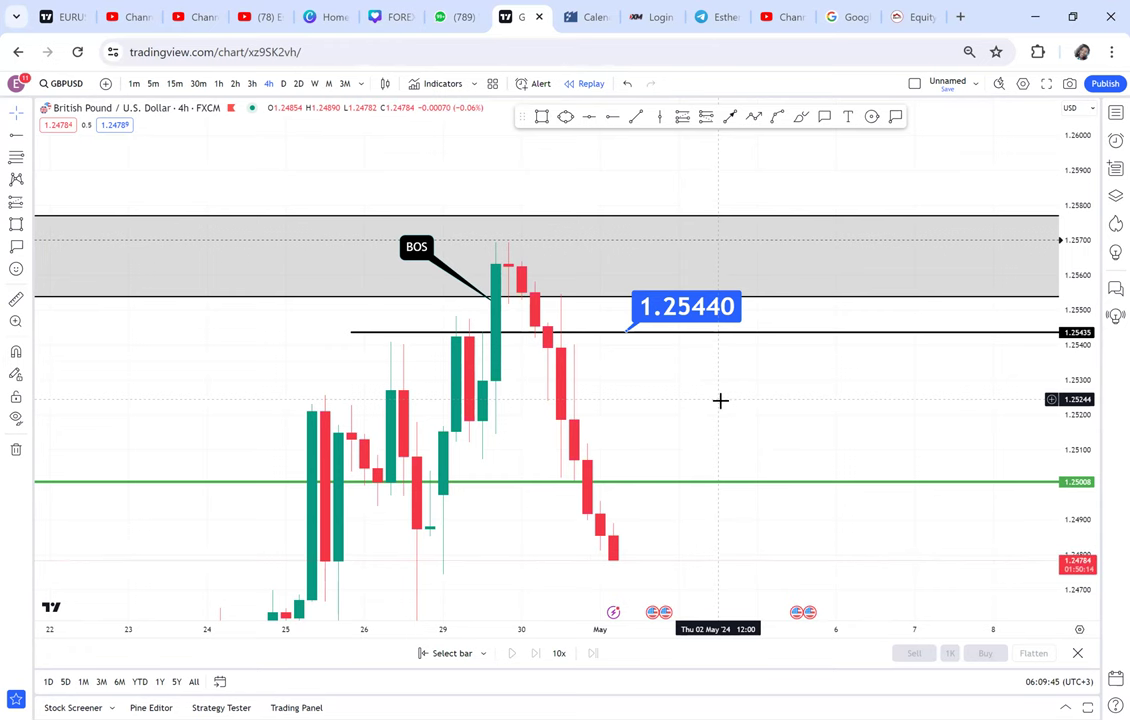
{"action": "left_click_drag", "start_coordinate": [701, 227], "coordinate": [676, 79]}
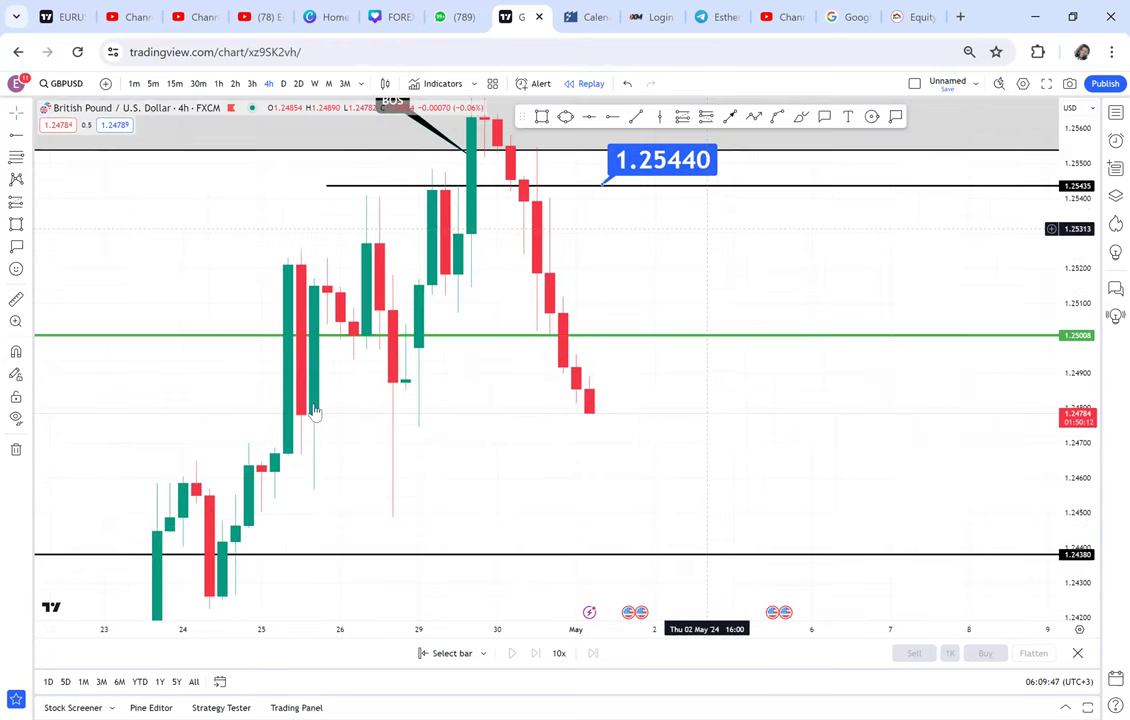
{"action": "left_click", "coordinate": [730, 117]}
{"action": "left_click_drag", "start_coordinate": [260, 518], "coordinate": [316, 425]}
{"action": "left_click_drag", "start_coordinate": [401, 386], "coordinate": [520, 428]}
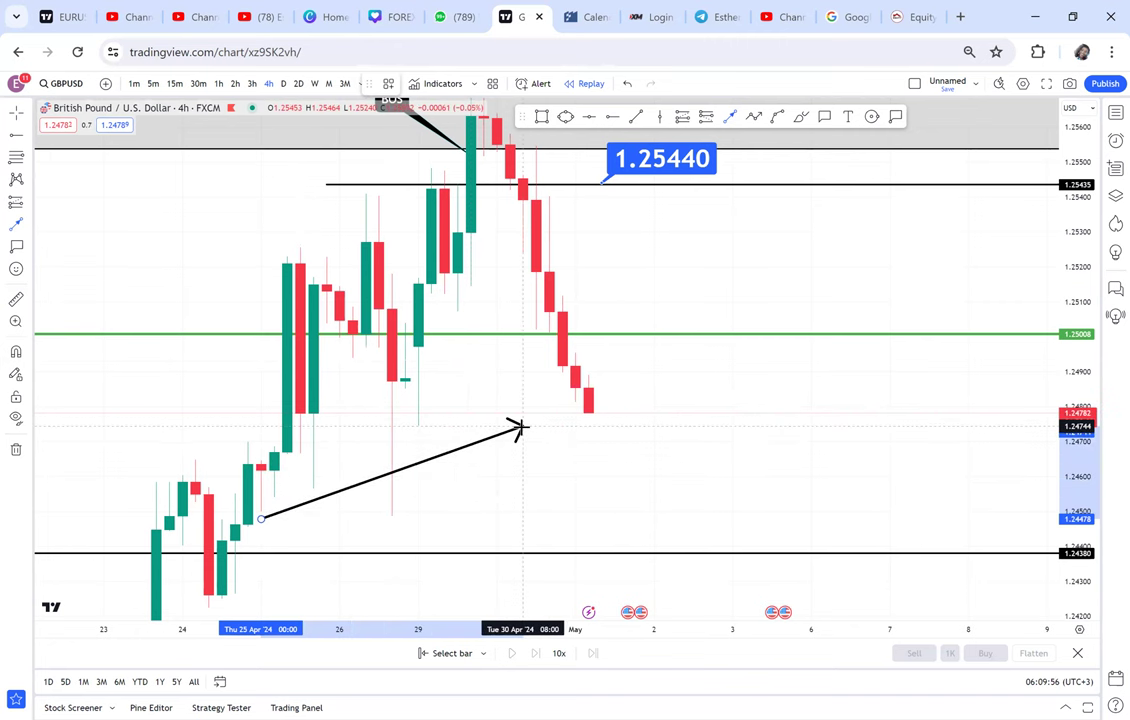
{"action": "left_click", "coordinate": [572, 410]}
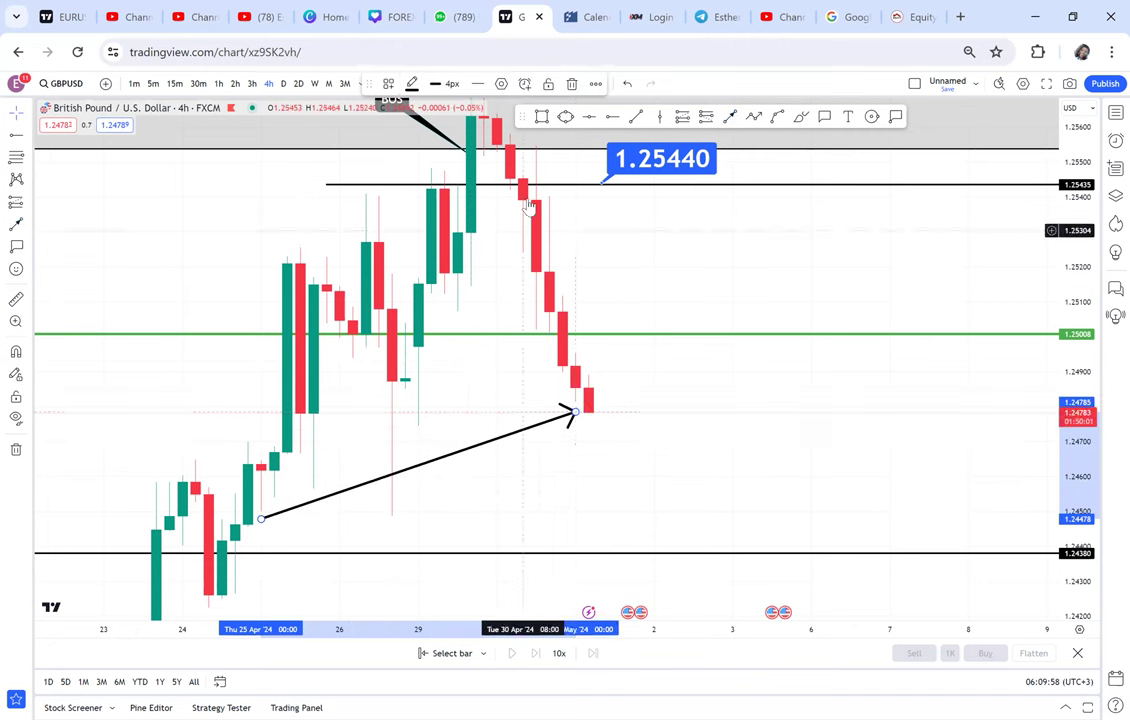
{"action": "key", "text": "Delete"}
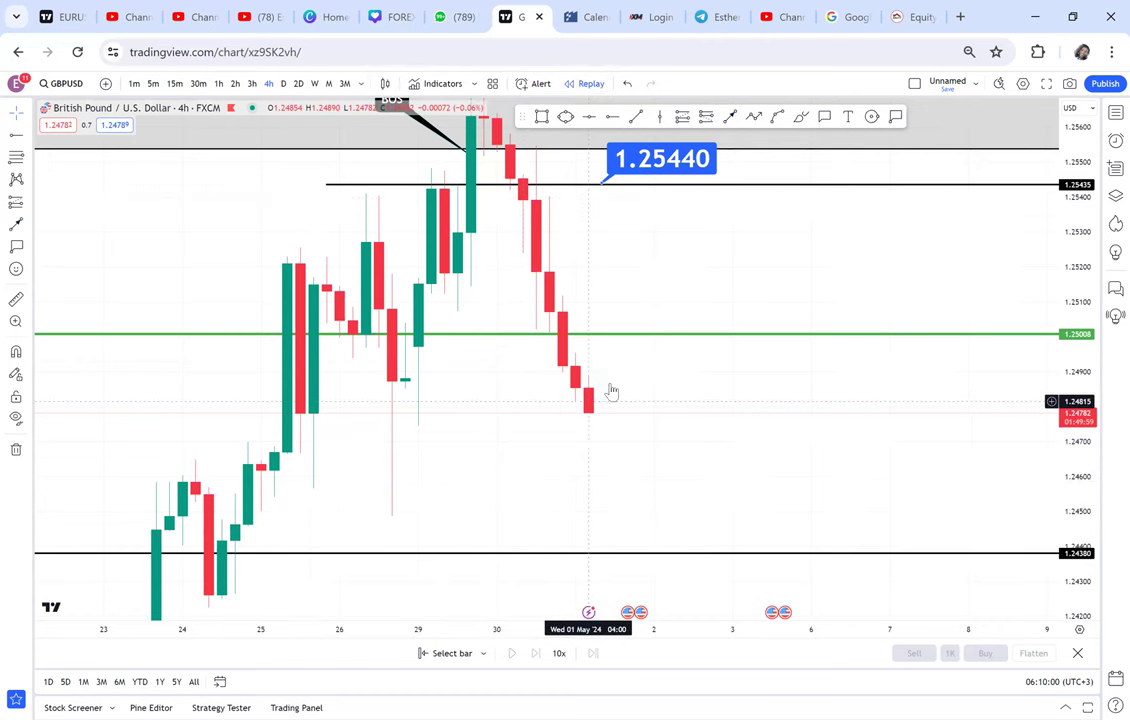
{"action": "left_click_drag", "start_coordinate": [765, 275], "coordinate": [764, 325]}
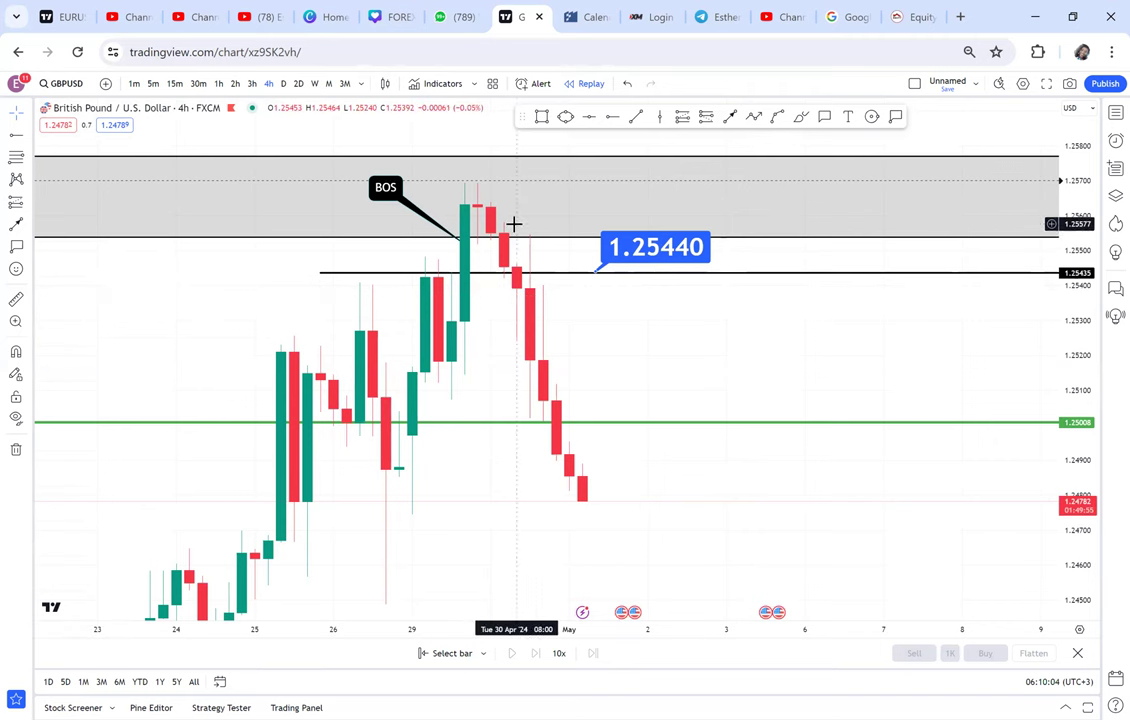
Draw a narrow bar right of the last candle, topping at 1.25440, filled solid green at 100% opacity.
{"action": "left_click", "coordinate": [540, 117]}
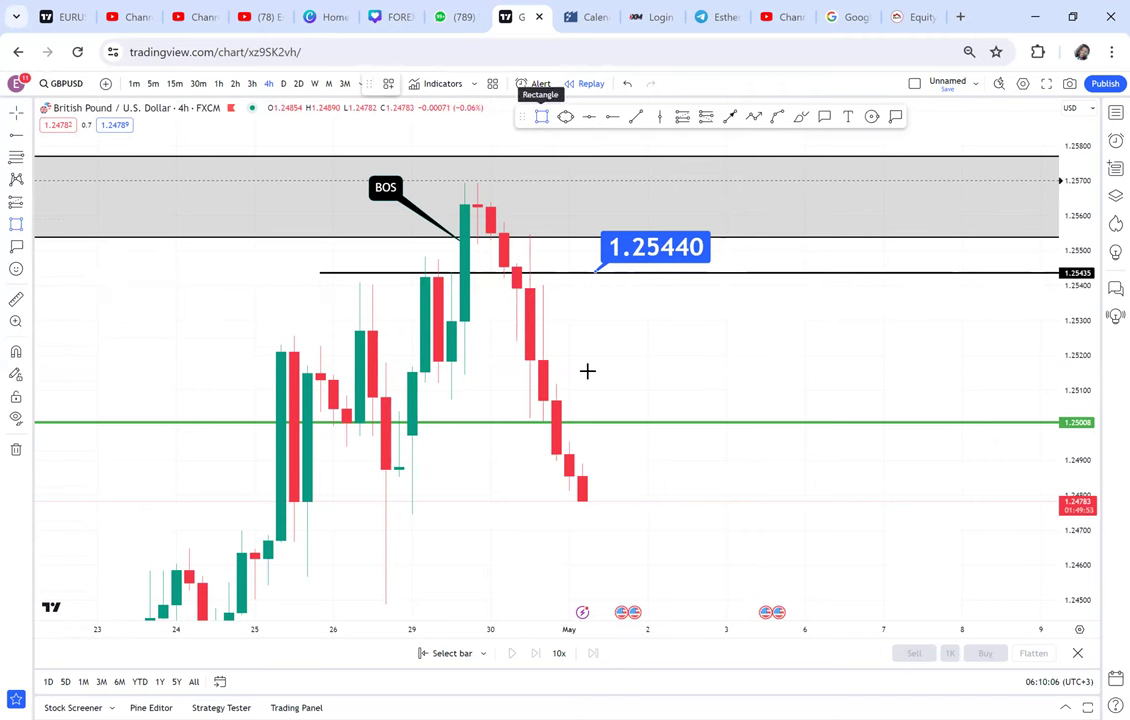
{"action": "mouse_move", "coordinate": [608, 504]}
{"action": "left_mouse_down"}
{"action": "mouse_move", "coordinate": [620, 134]}
{"action": "mouse_move", "coordinate": [620, 178]}
{"action": "left_mouse_up"}
{"action": "left_click_drag", "start_coordinate": [618, 226], "coordinate": [618, 265]}
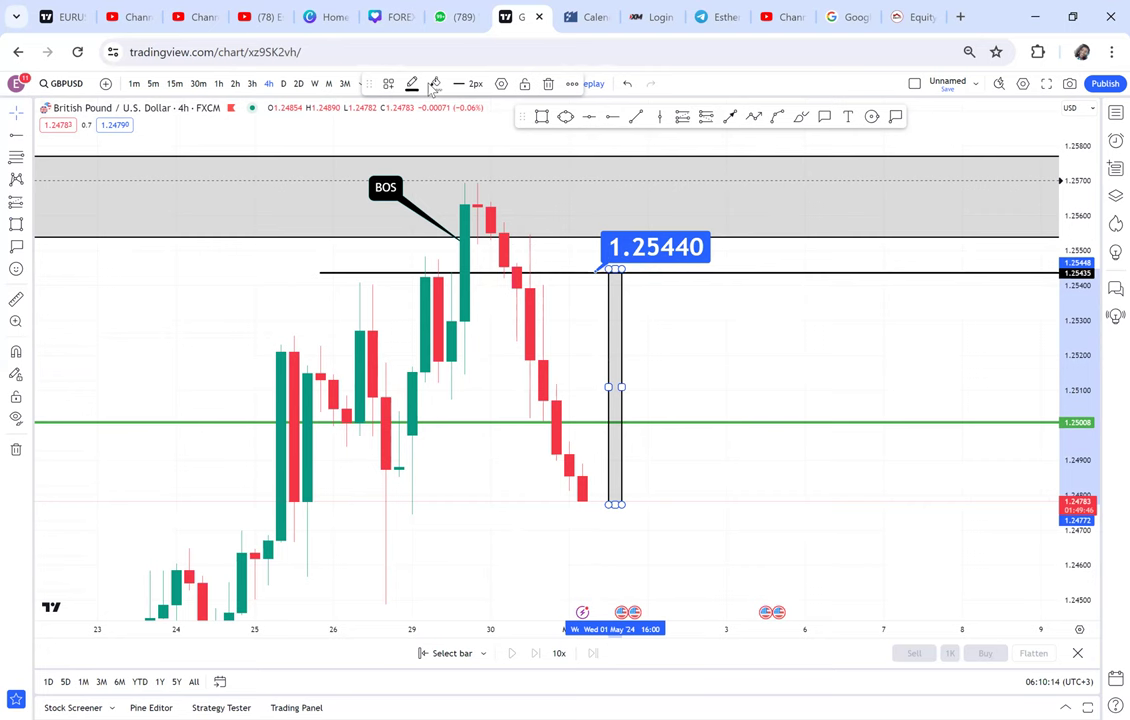
{"action": "left_click", "coordinate": [435, 83]}
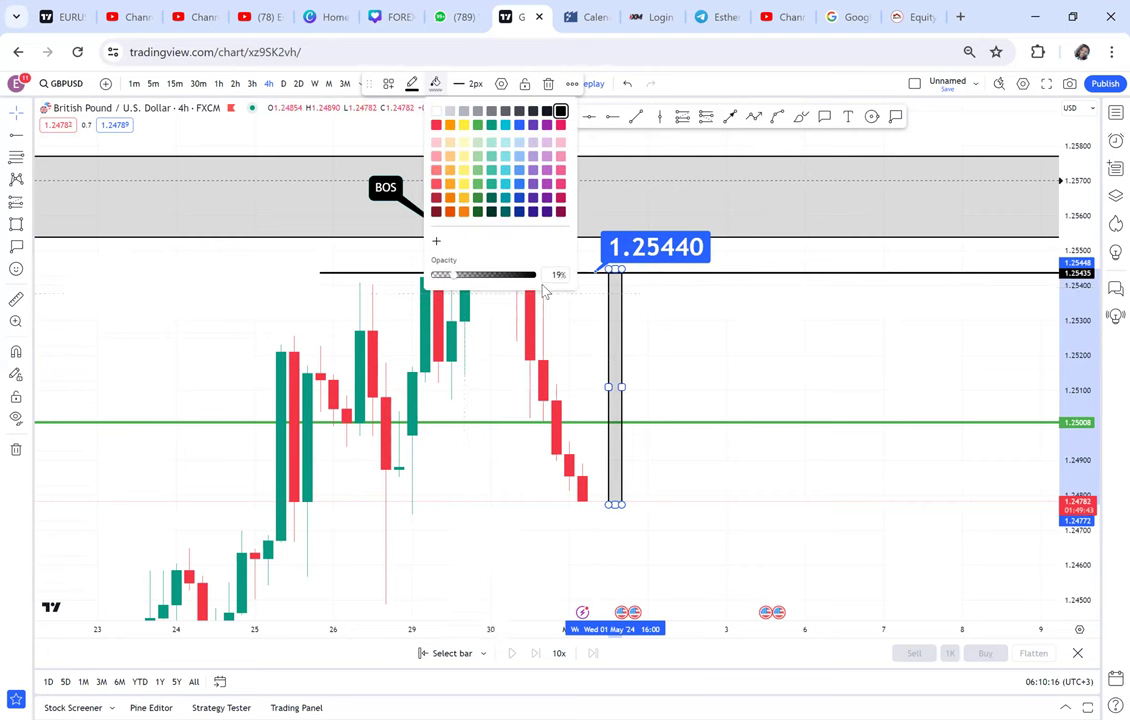
{"action": "left_click", "coordinate": [479, 126]}
{"action": "left_click", "coordinate": [478, 124]}
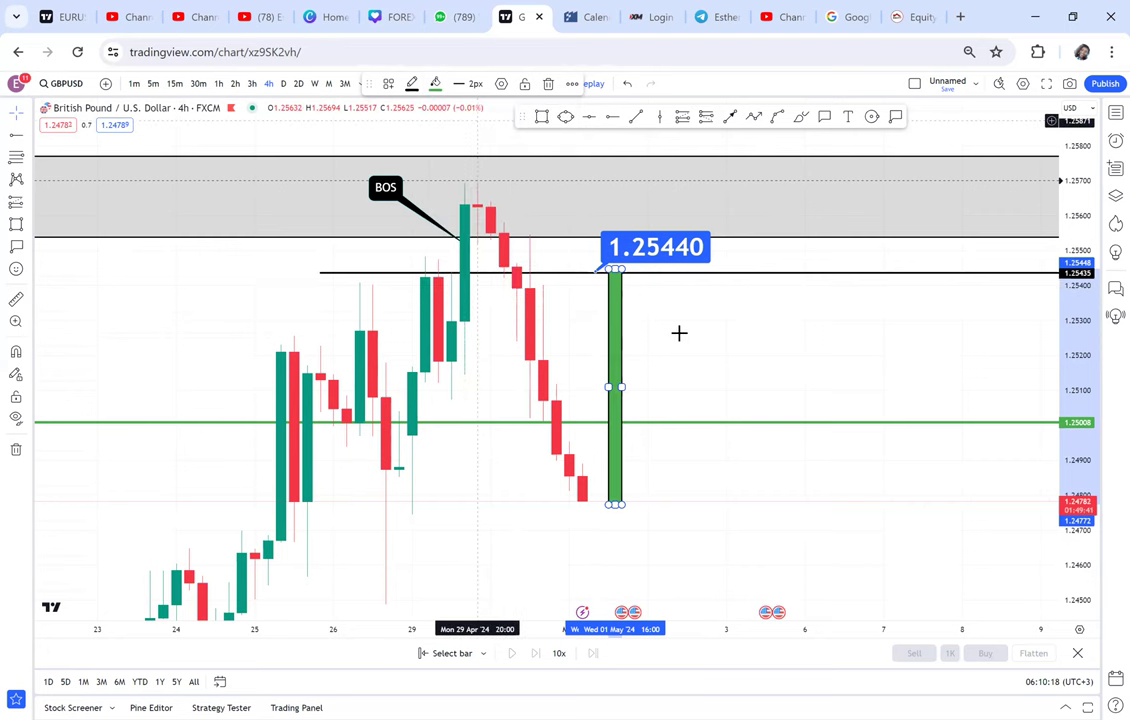
{"action": "left_click", "coordinate": [679, 333]}
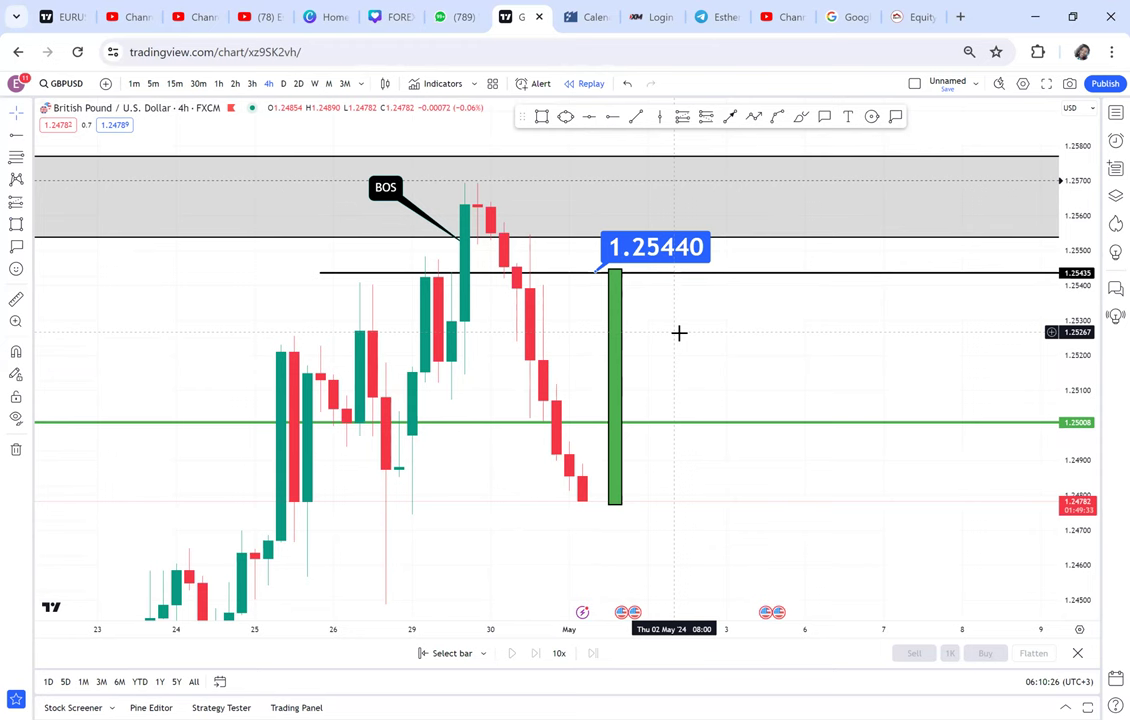
{"action": "left_click", "coordinate": [286, 84]}
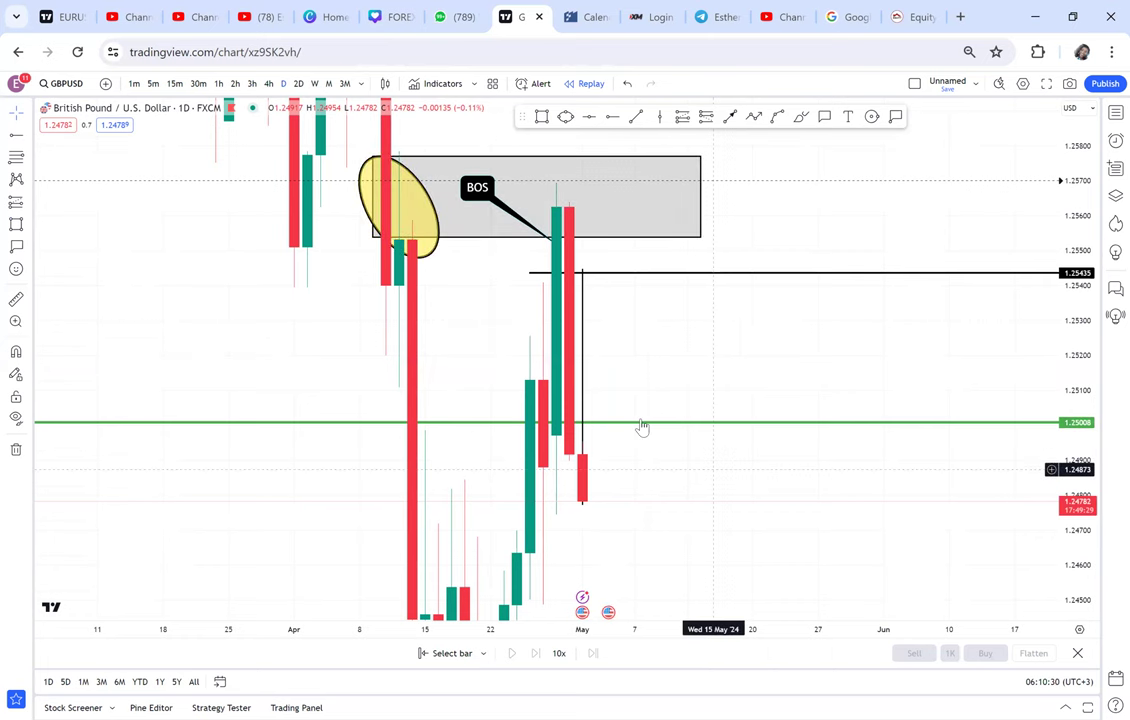
{"action": "left_click_drag", "start_coordinate": [653, 512], "coordinate": [752, 388]}
{"action": "scroll", "coordinate": [752, 388], "scroll_direction": "up", "scroll_amount": 1}
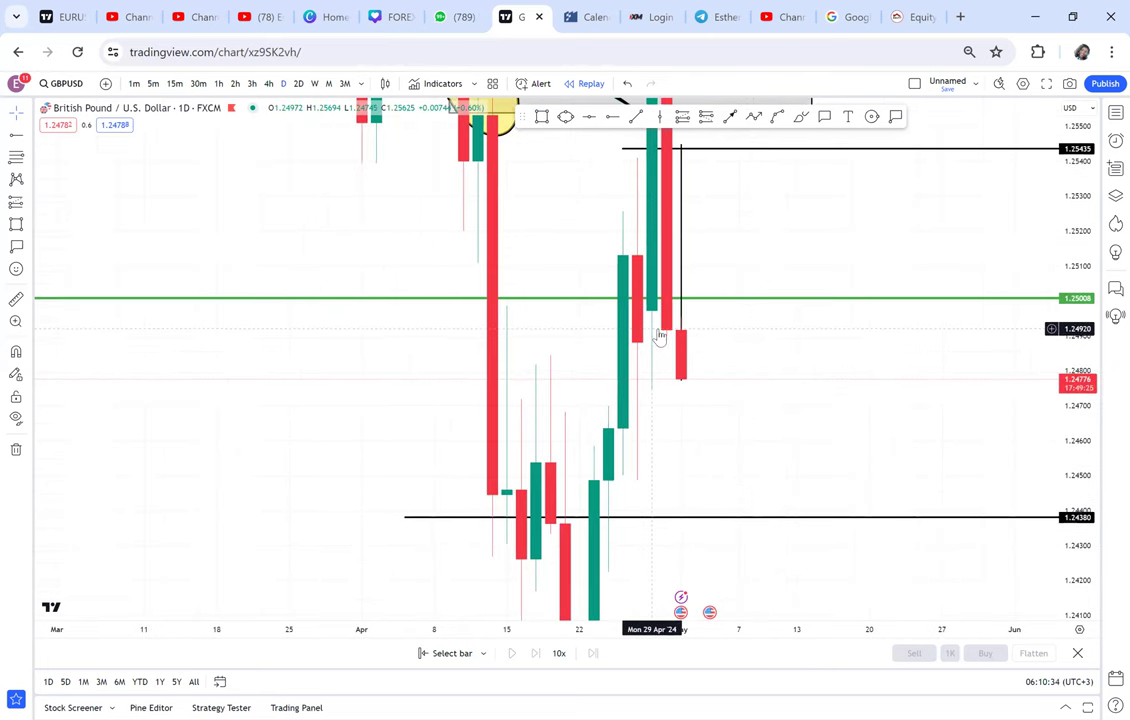
{"action": "left_click_drag", "start_coordinate": [777, 323], "coordinate": [696, 396]}
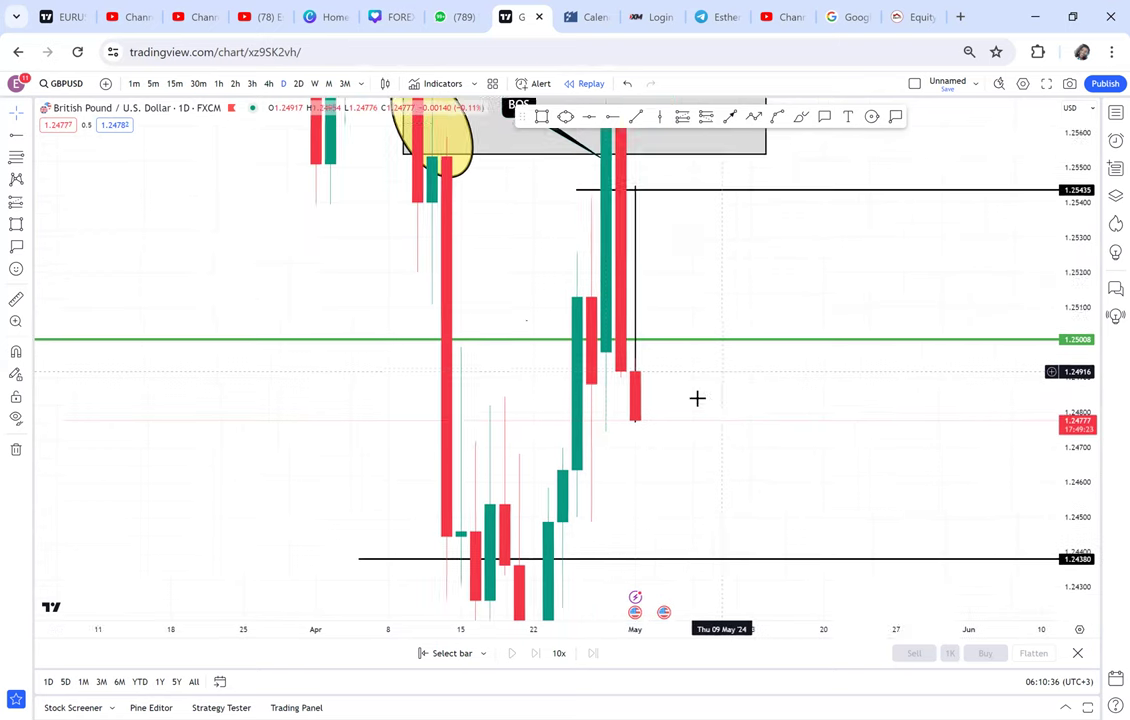
{"action": "left_click", "coordinate": [268, 83]}
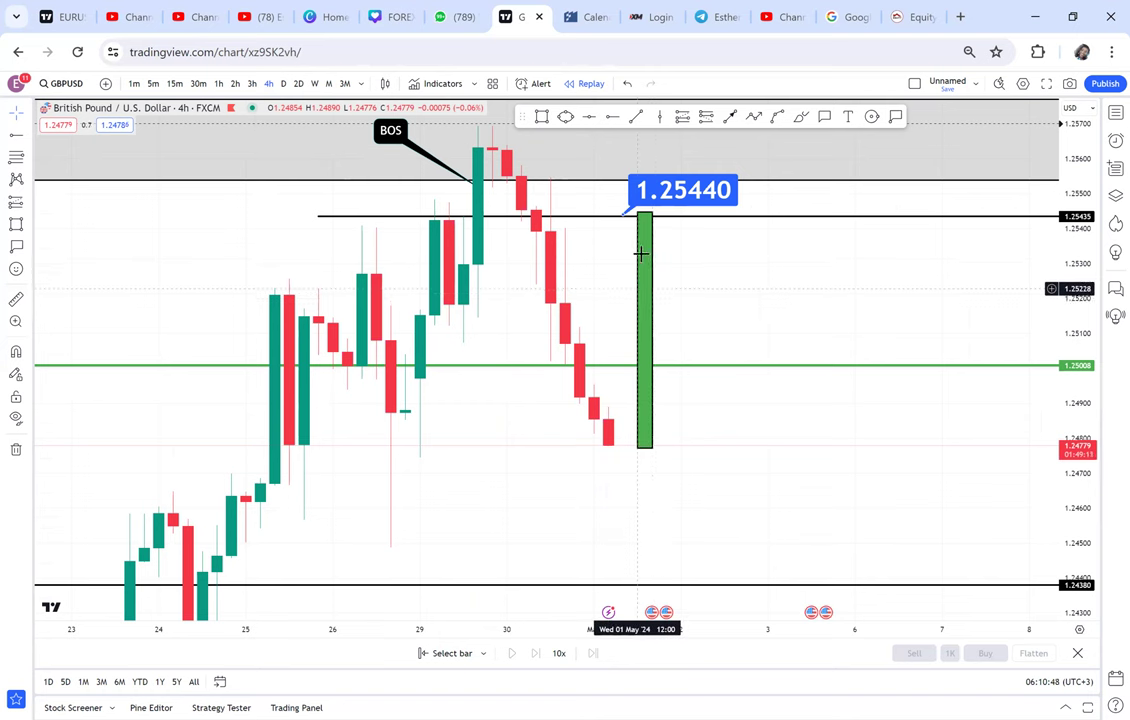
Add a horizontal ray at 1.25692 and narrow the green bar to top out near 1.2524.
{"action": "left_click_drag", "start_coordinate": [709, 281], "coordinate": [613, 349]}
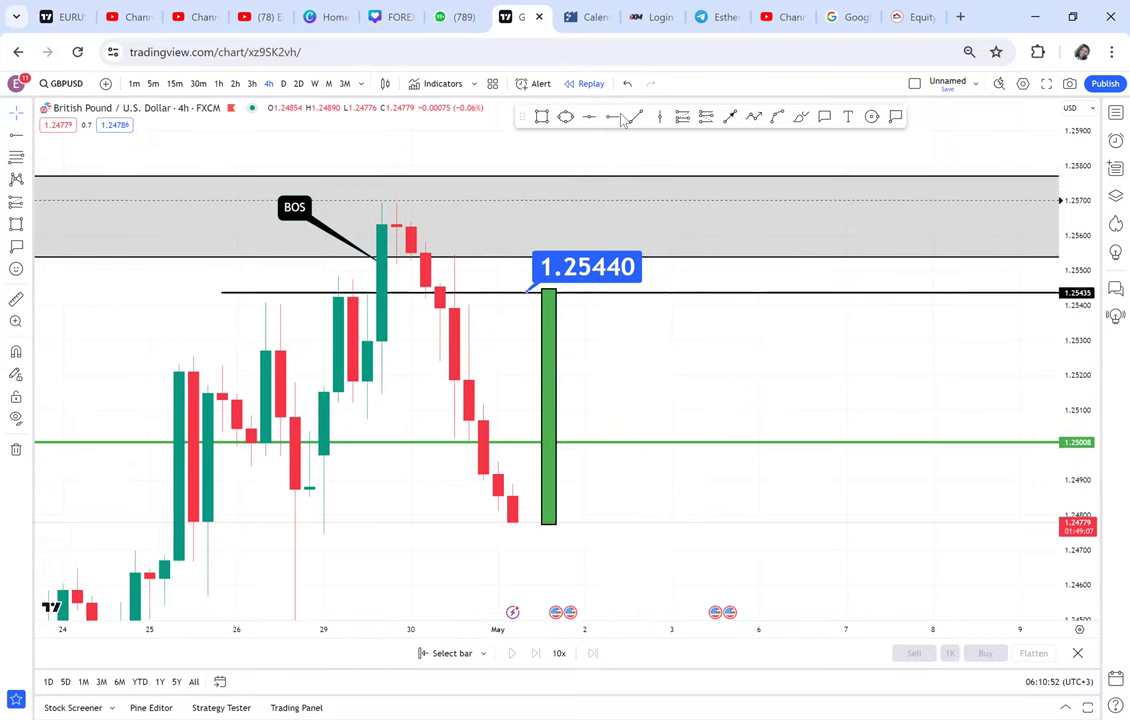
{"action": "left_click", "coordinate": [347, 204]}
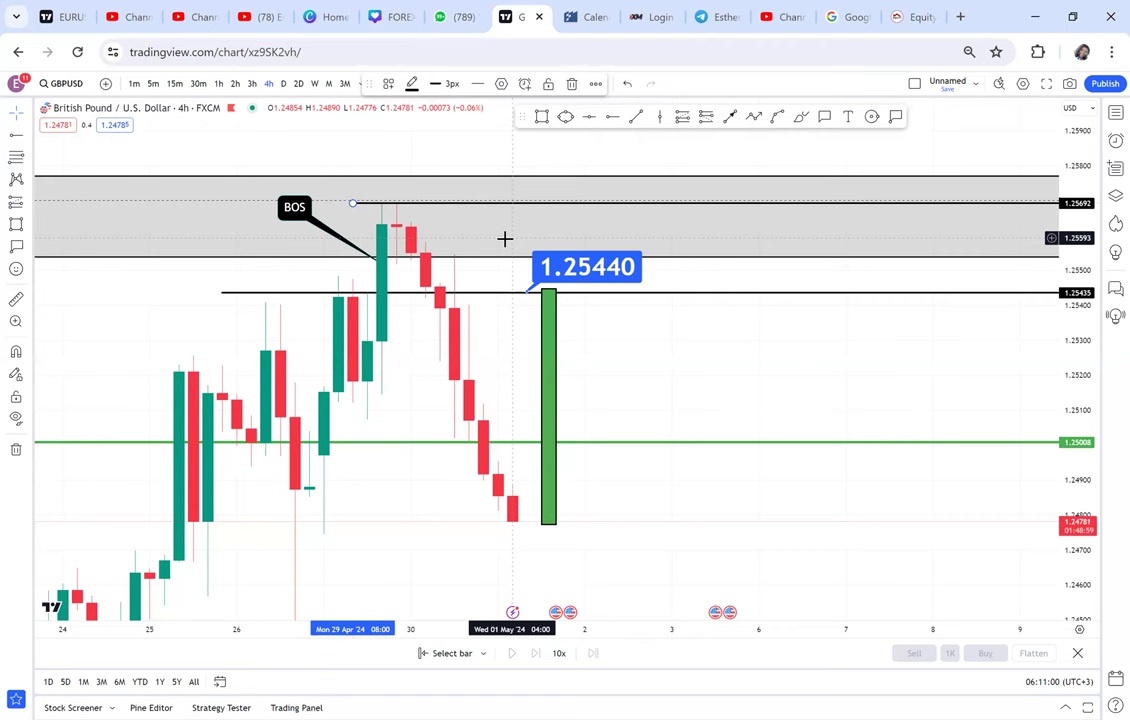
{"action": "mouse_move", "coordinate": [541, 290]}
{"action": "left_mouse_down"}
{"action": "mouse_move", "coordinate": [548, 213]}
{"action": "mouse_move", "coordinate": [537, 188]}
{"action": "left_mouse_up"}
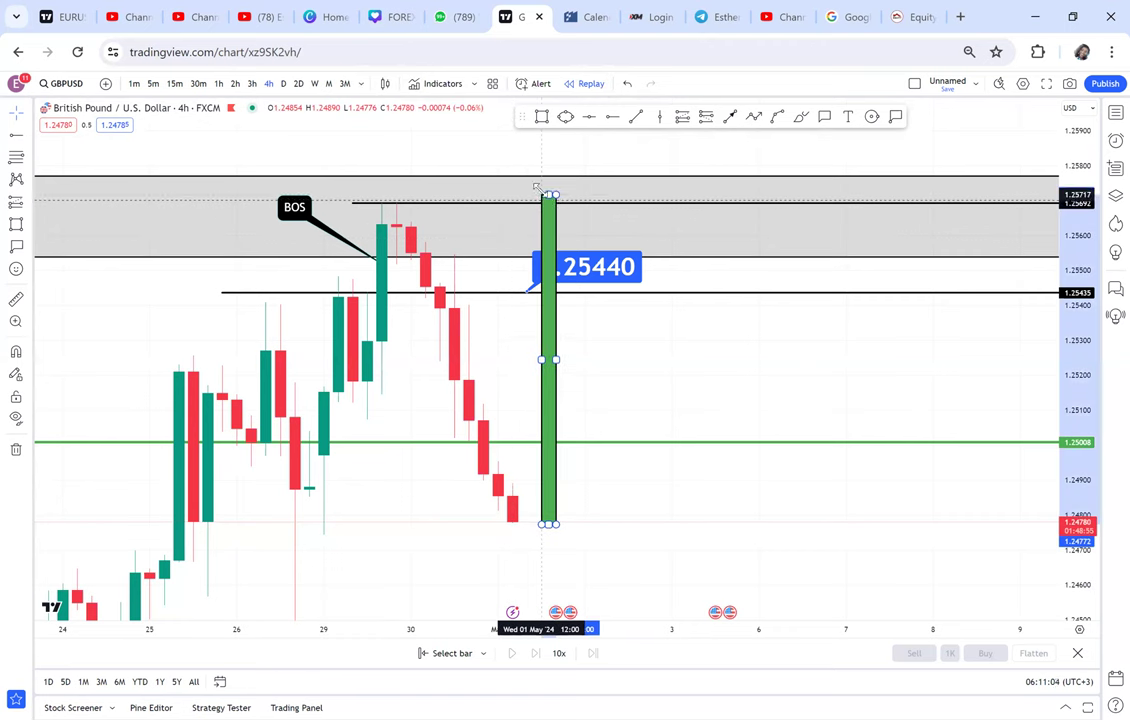
{"action": "key", "text": "ctrl+z"}
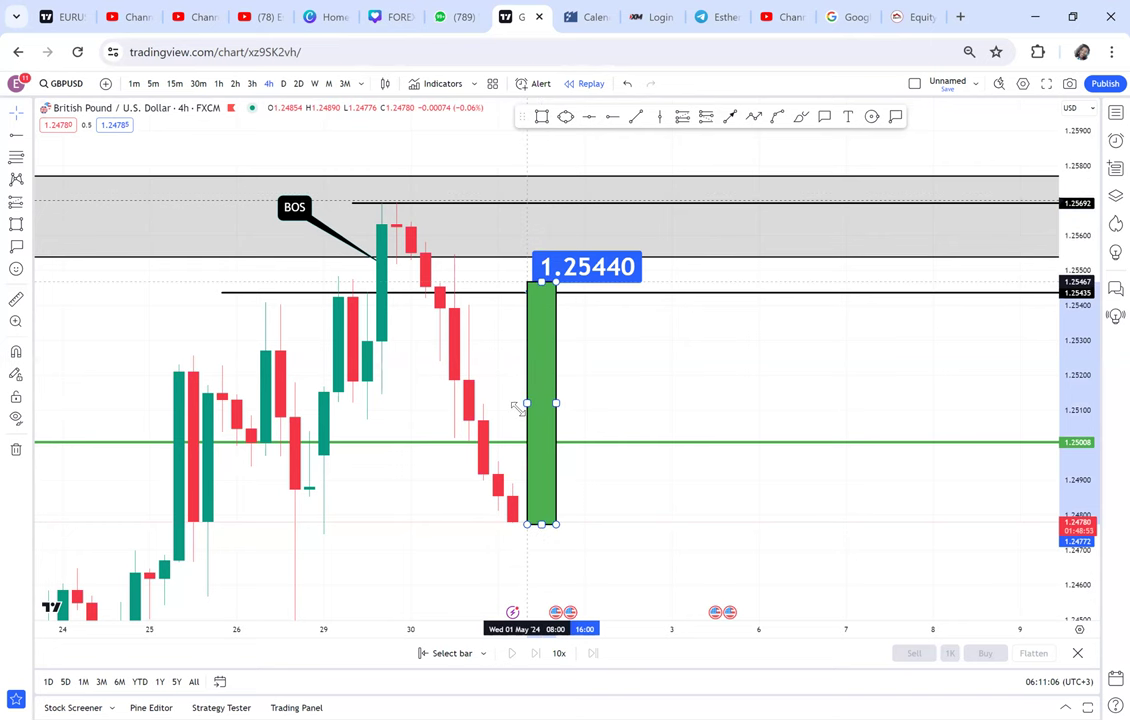
{"action": "left_click_drag", "start_coordinate": [527, 284], "coordinate": [543, 360]}
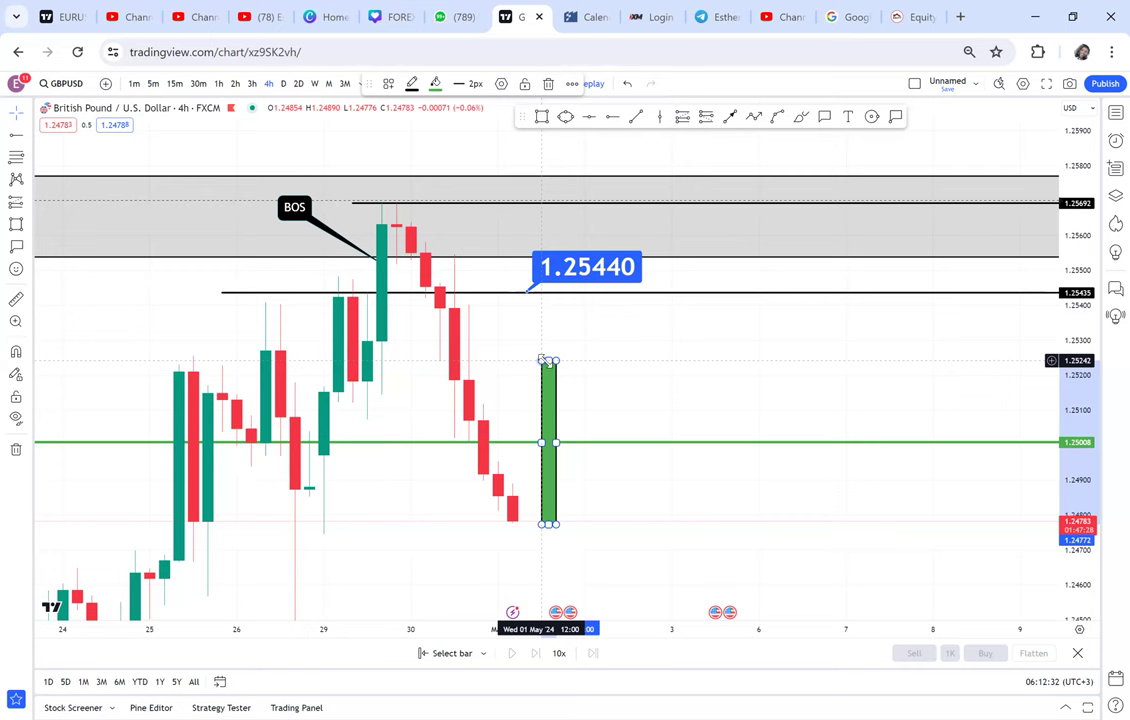
Draw a zone from 25 Apr to 3 May, about 1.2478 to 1.2451, with 15% light grey fill.
{"action": "left_click", "coordinate": [426, 504]}
{"action": "left_click_drag", "start_coordinate": [345, 525], "coordinate": [462, 368]}
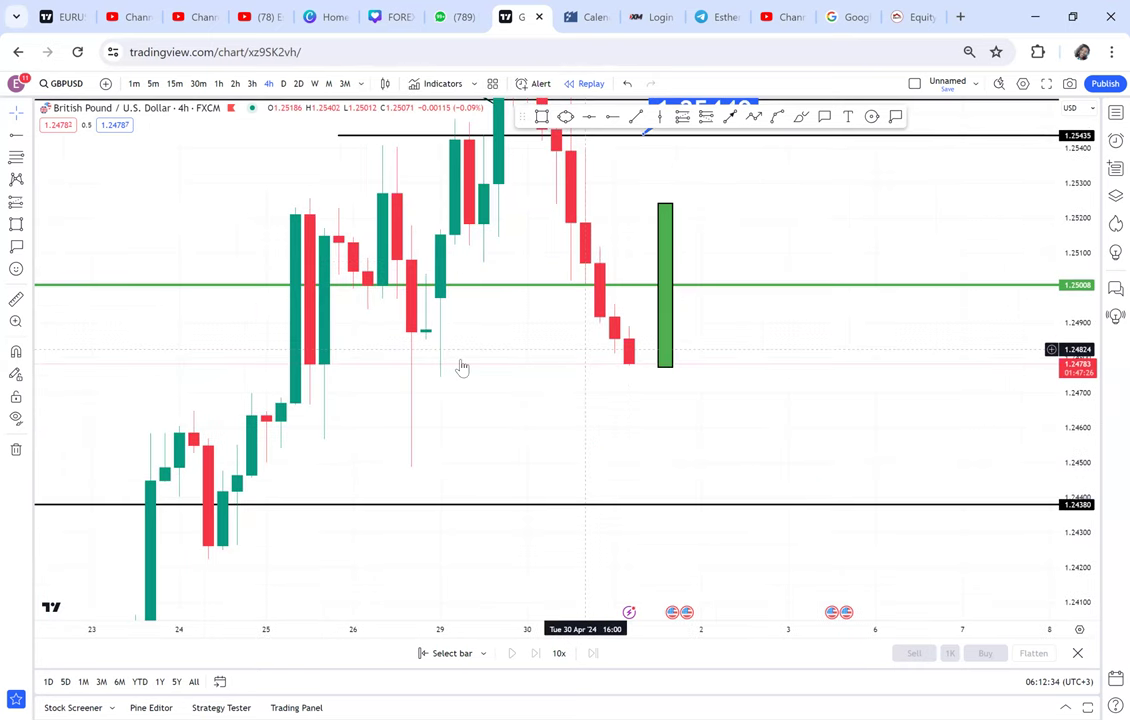
{"action": "left_click", "coordinate": [540, 118]}
{"action": "left_click", "coordinate": [266, 363]}
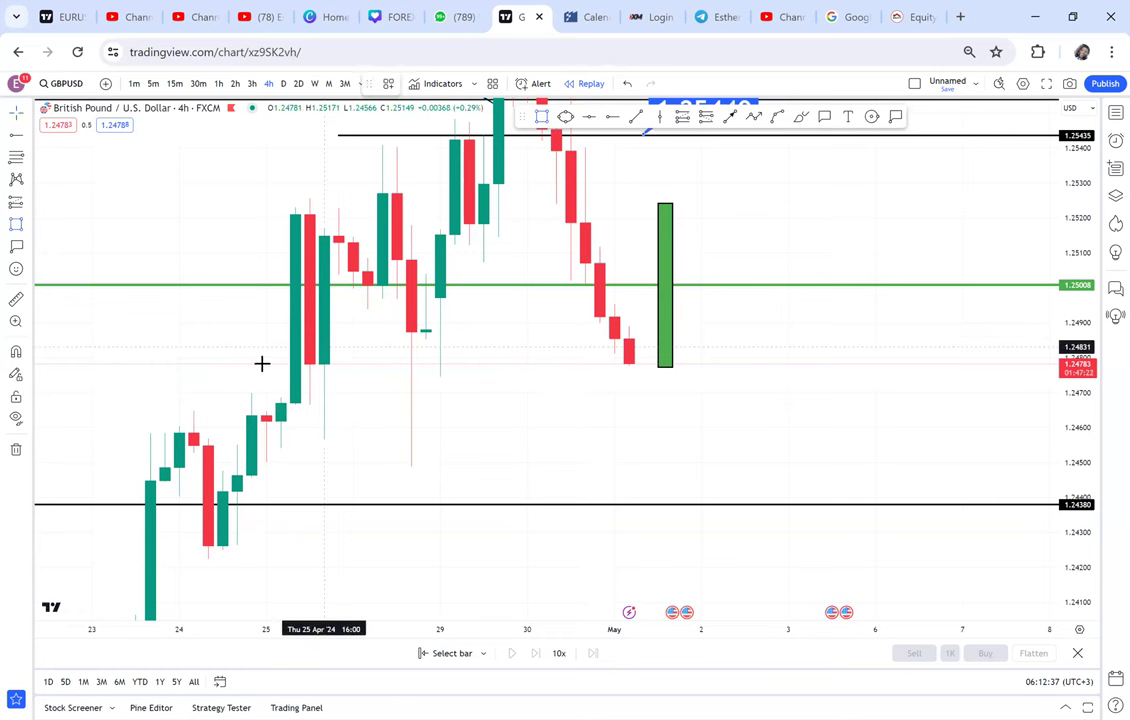
{"action": "left_click", "coordinate": [686, 441]}
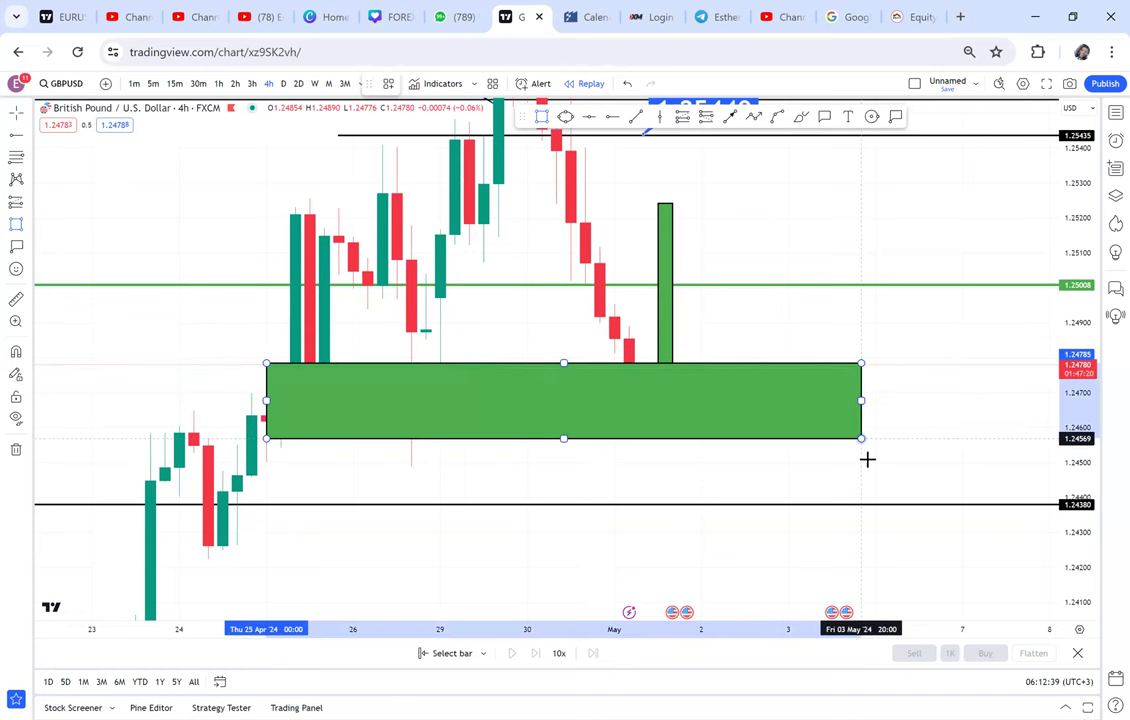
{"action": "left_click", "coordinate": [861, 458]}
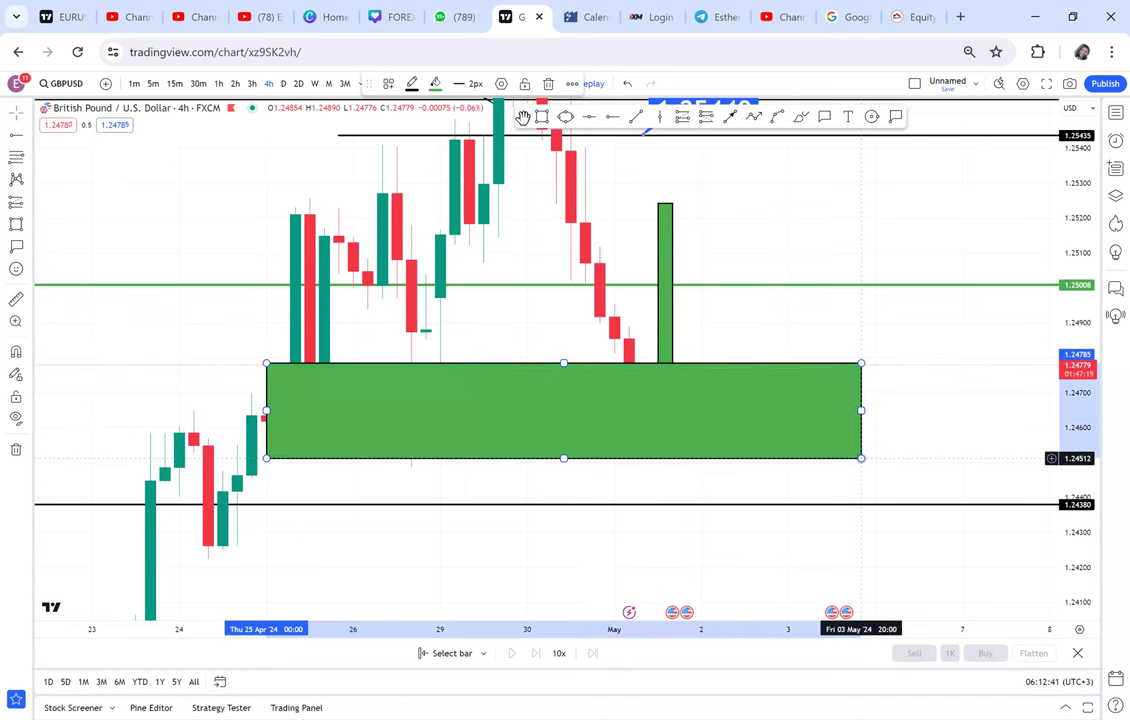
{"action": "left_click", "coordinate": [435, 83]}
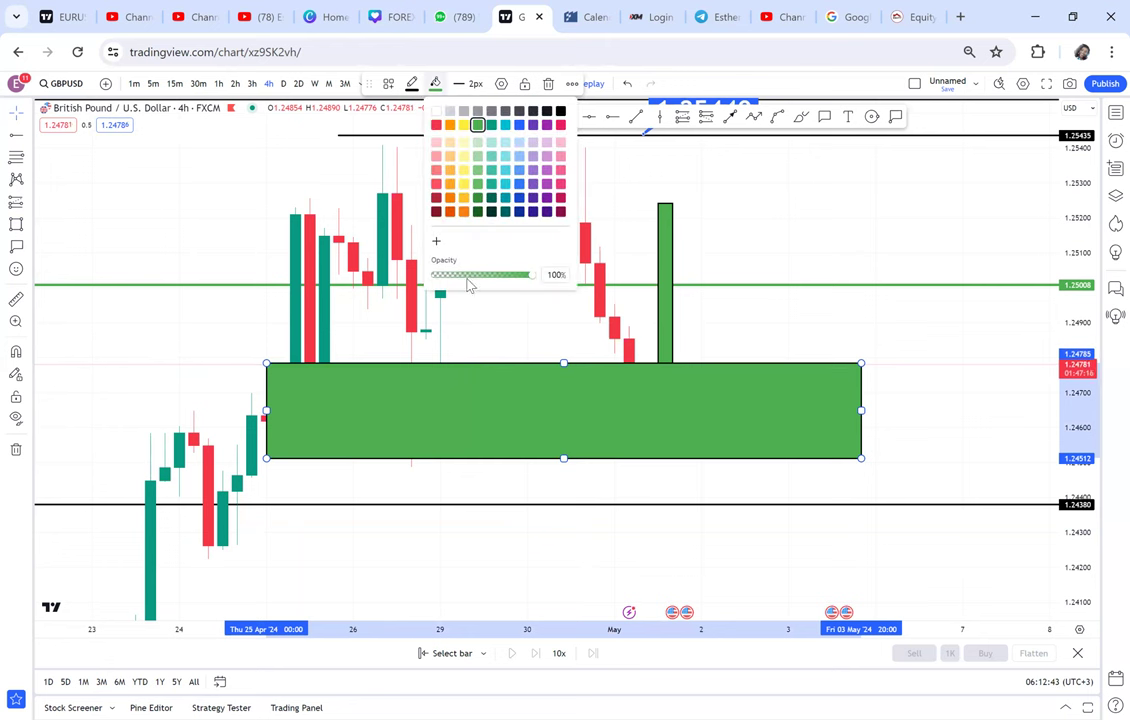
{"action": "left_click", "coordinate": [450, 276]}
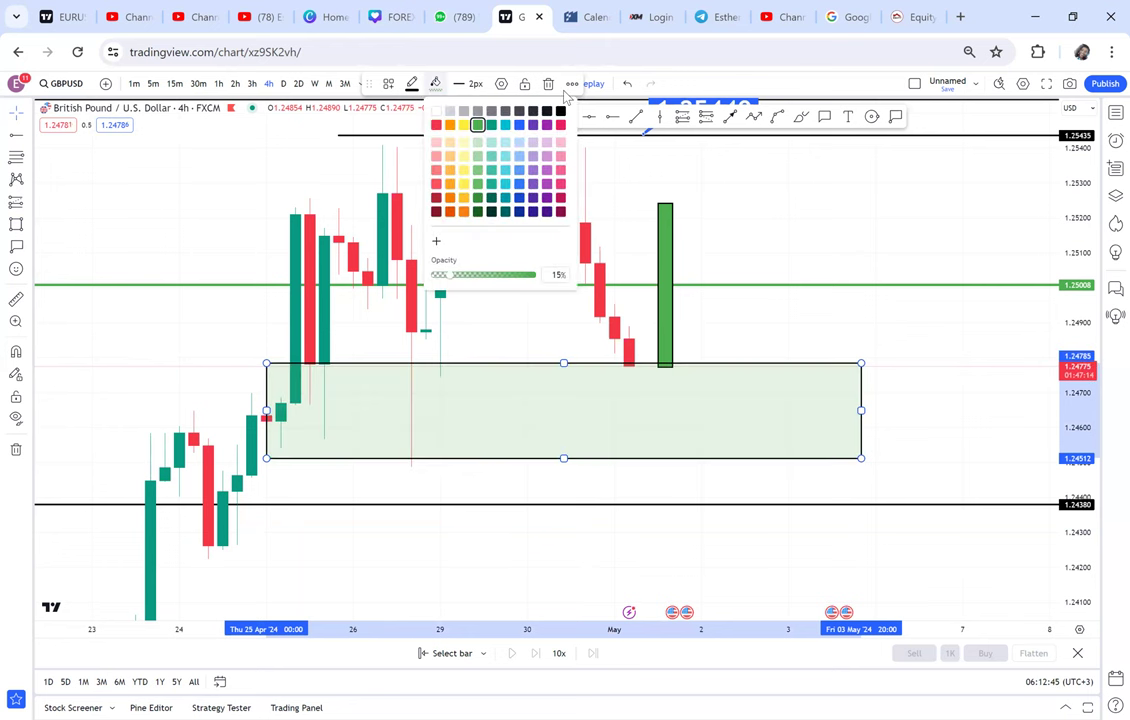
{"action": "left_click", "coordinate": [484, 361]}
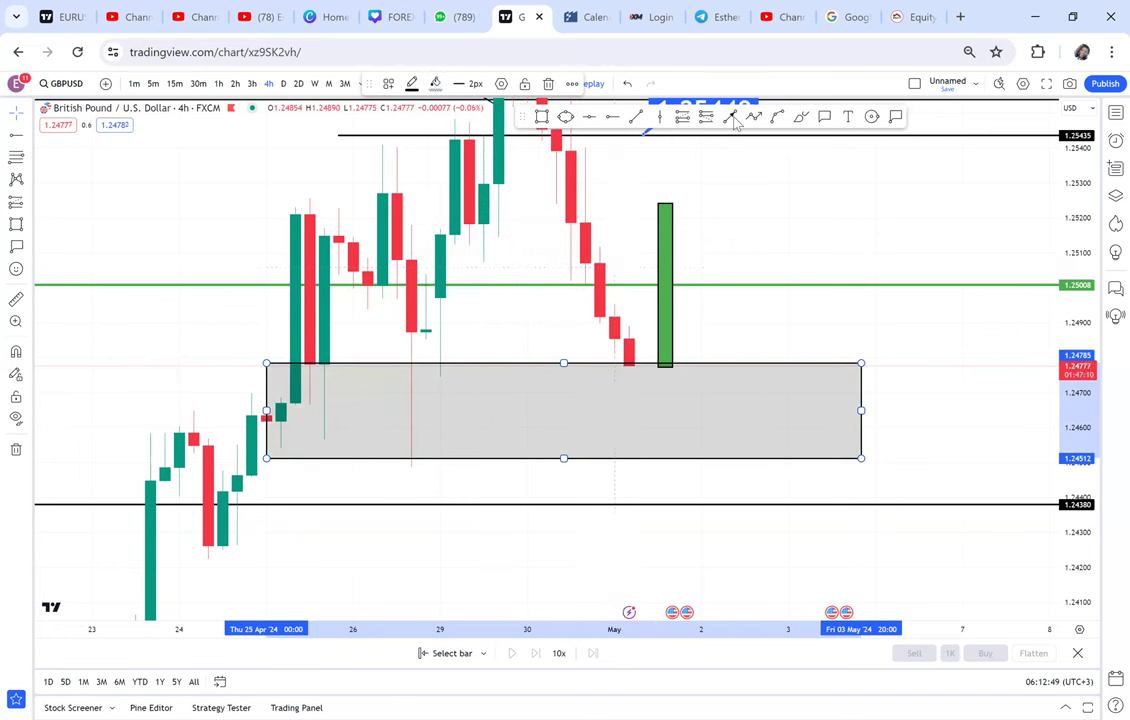
Start an arrow below the grey zone but cancel it, then pick the Measure tool.
{"action": "left_click", "coordinate": [283, 519]}
{"action": "left_click", "coordinate": [282, 519]}
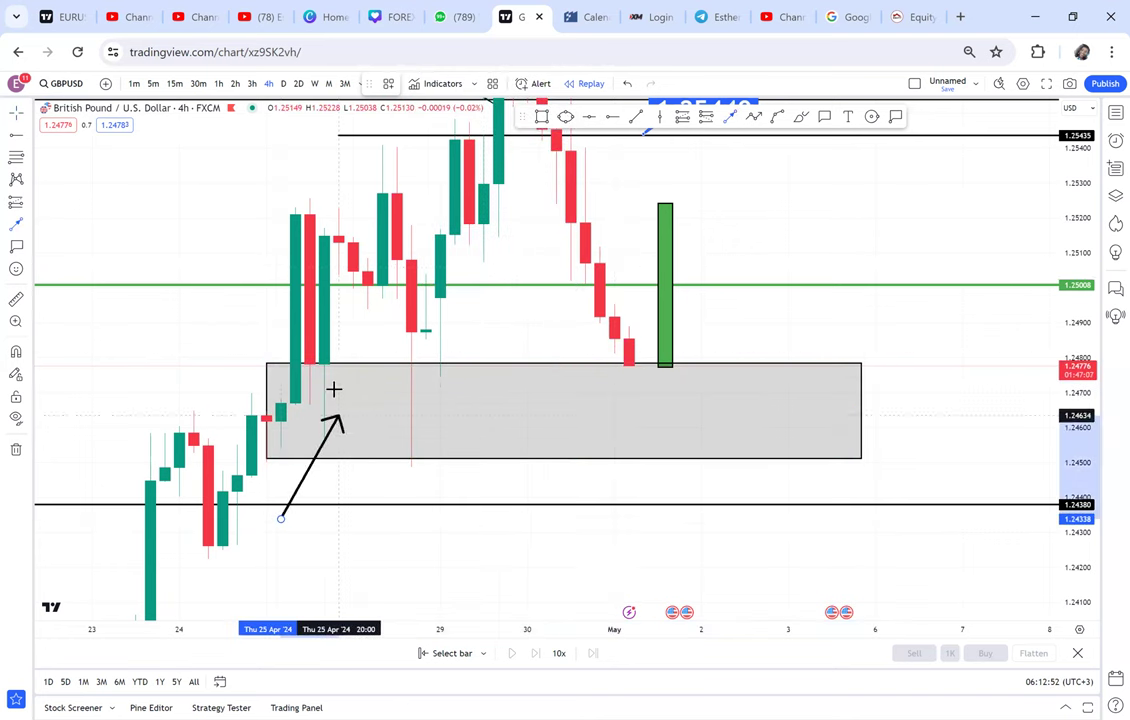
{"action": "left_click", "coordinate": [325, 360]}
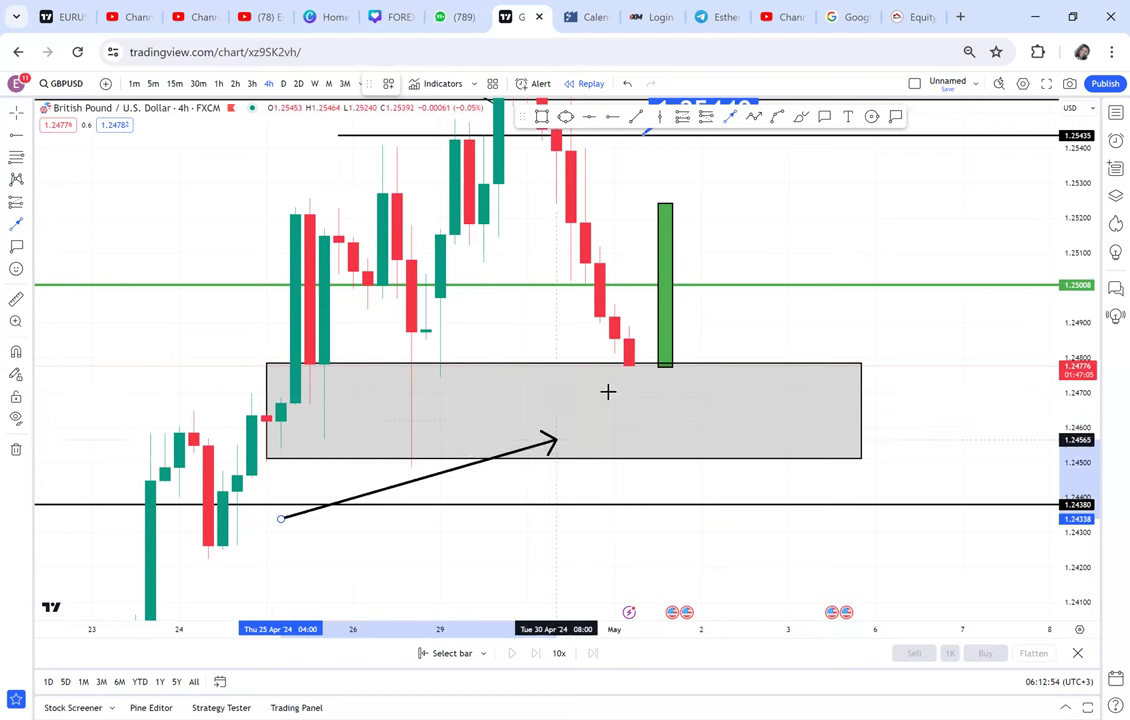
{"action": "key", "text": "Escape"}
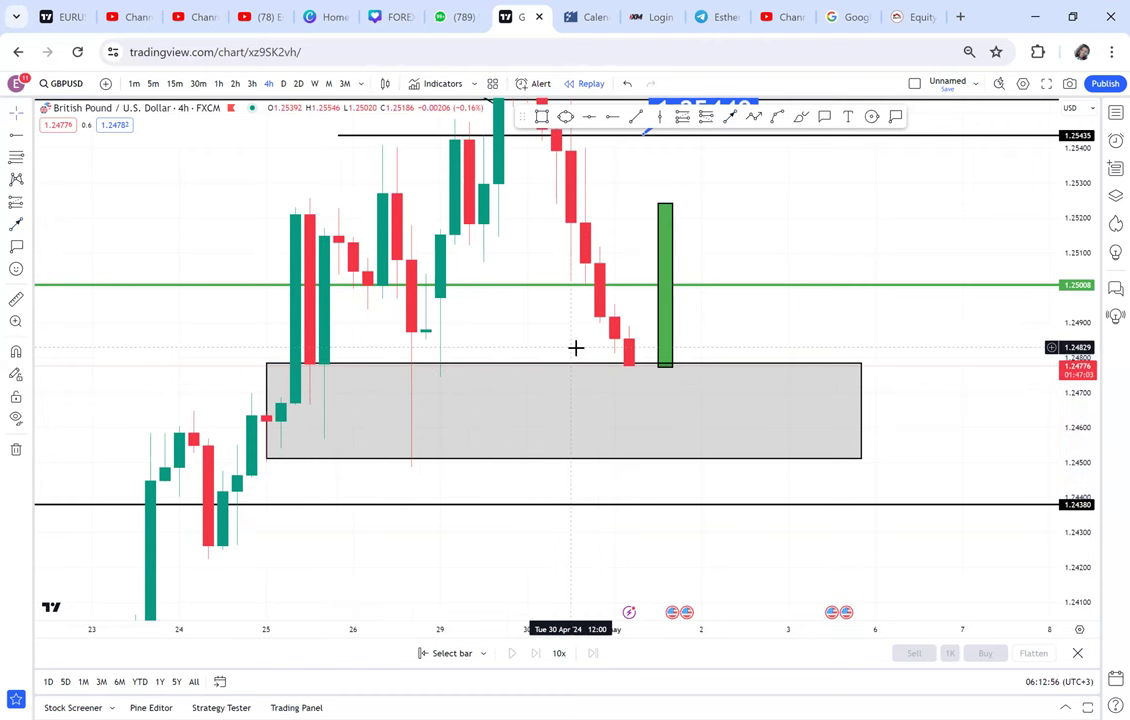
{"action": "left_click_drag", "start_coordinate": [731, 318], "coordinate": [719, 373]}
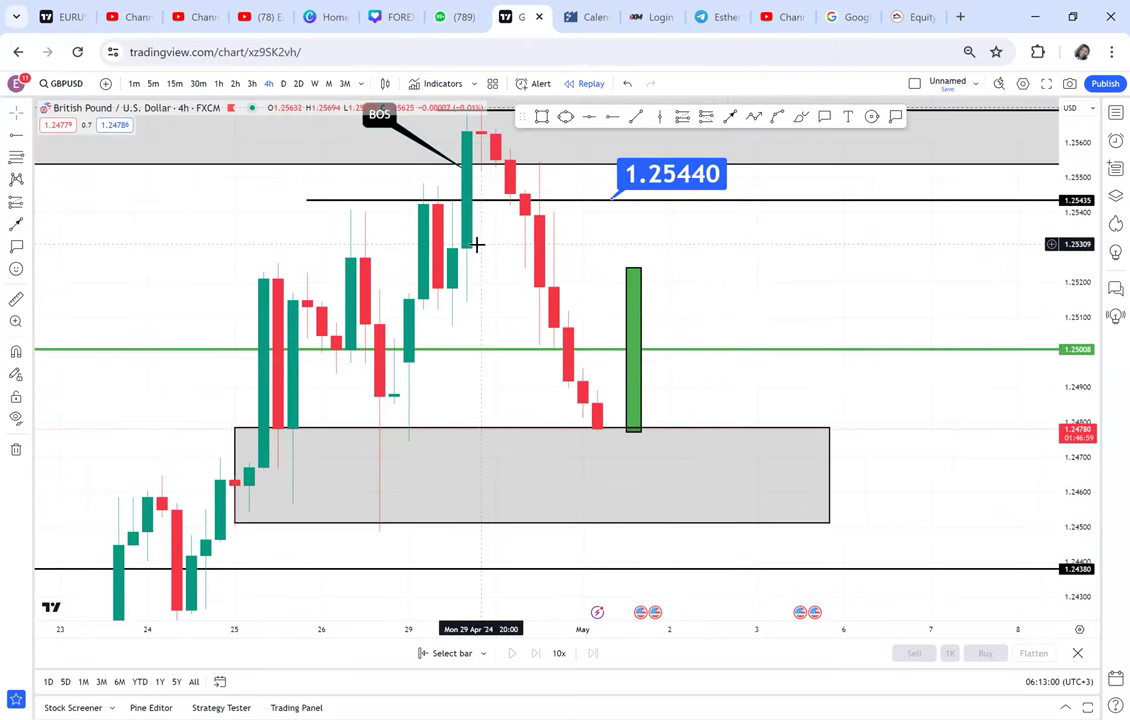
{"action": "left_click", "coordinate": [16, 299]}
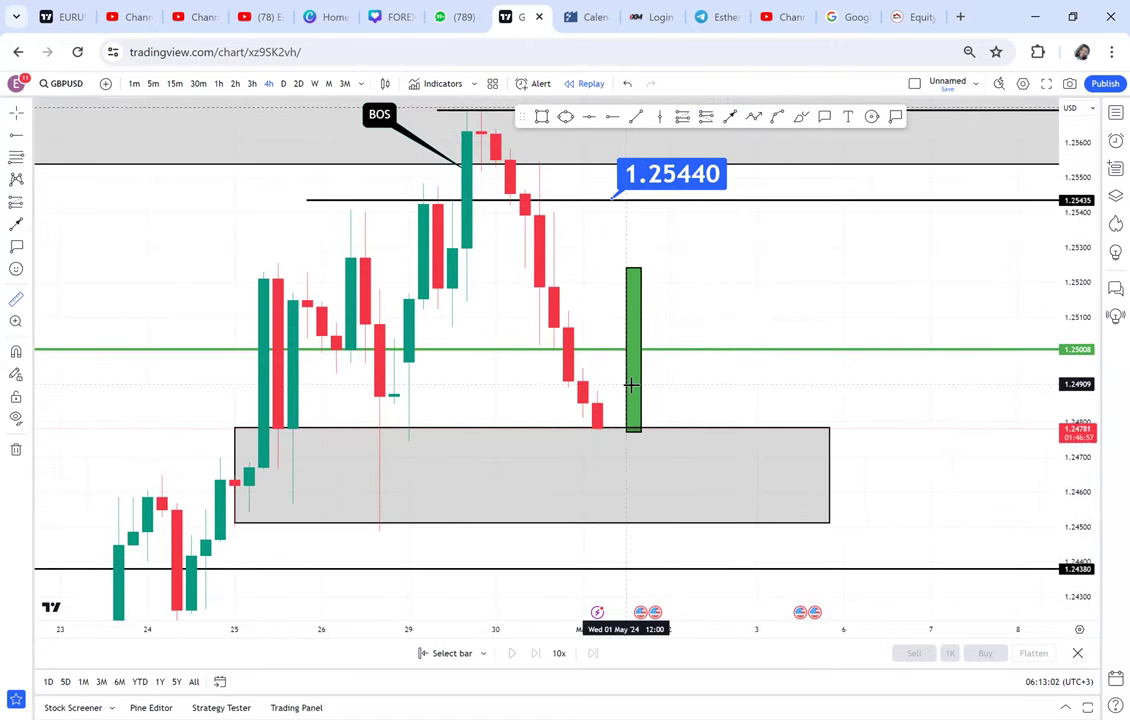
{"action": "left_click", "coordinate": [602, 428]}
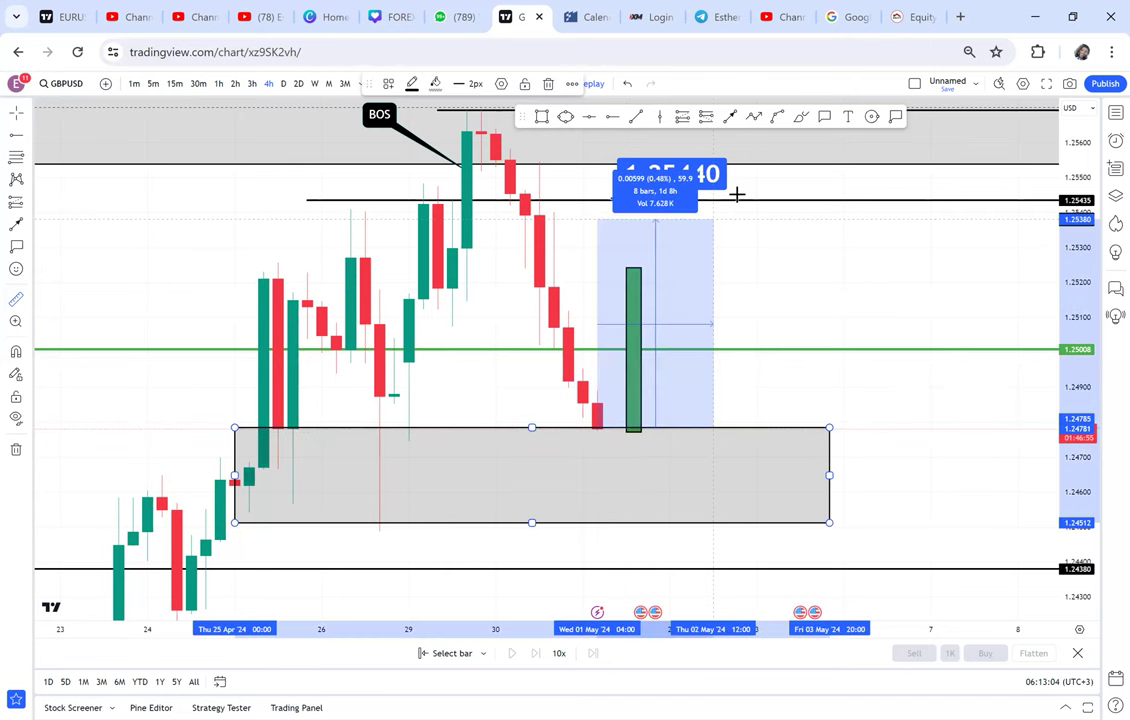
{"action": "left_click", "coordinate": [742, 200]}
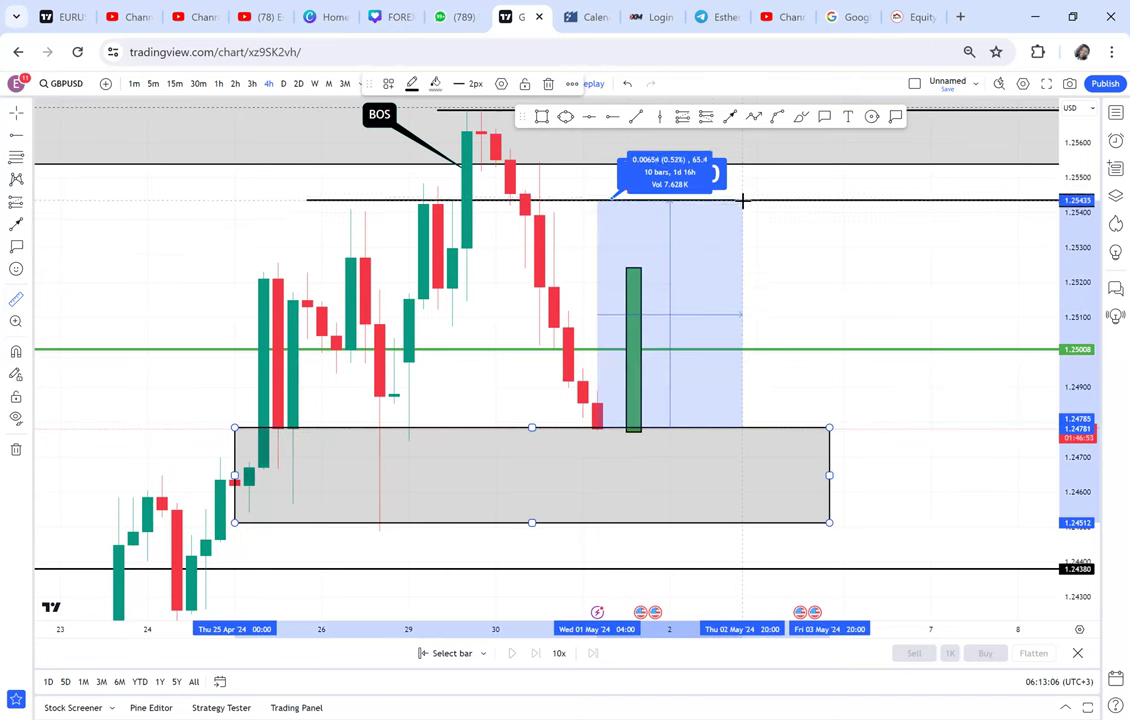
{"action": "left_click", "coordinate": [743, 203]}
{"action": "left_click", "coordinate": [807, 231]}
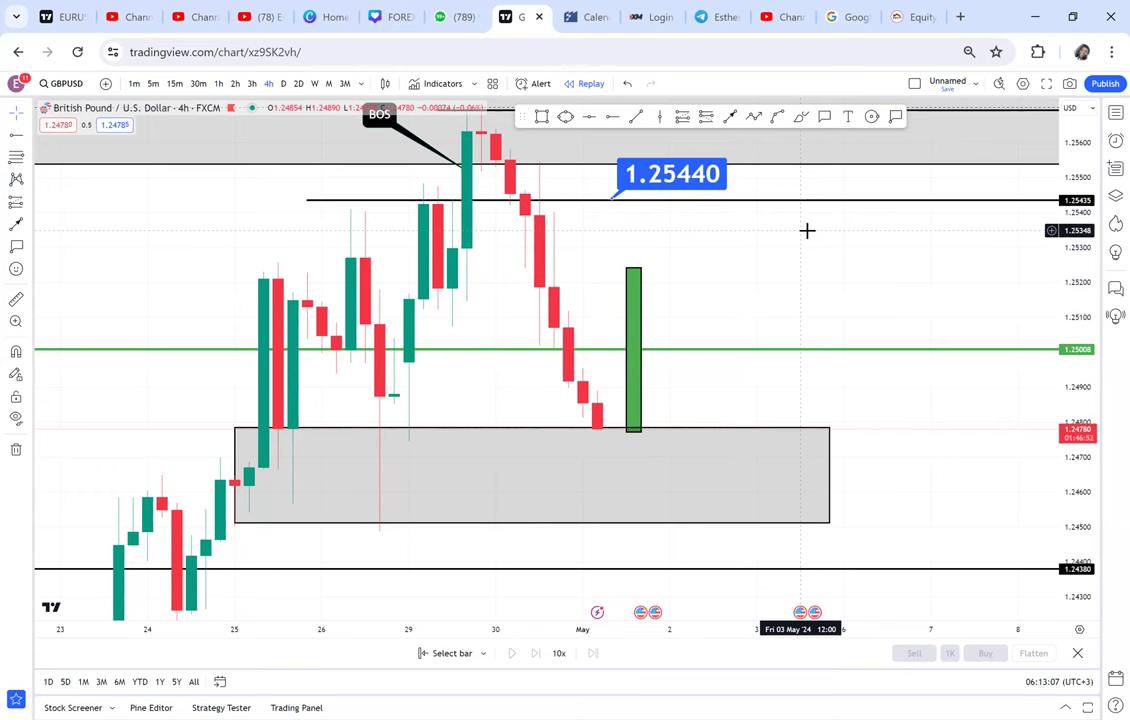